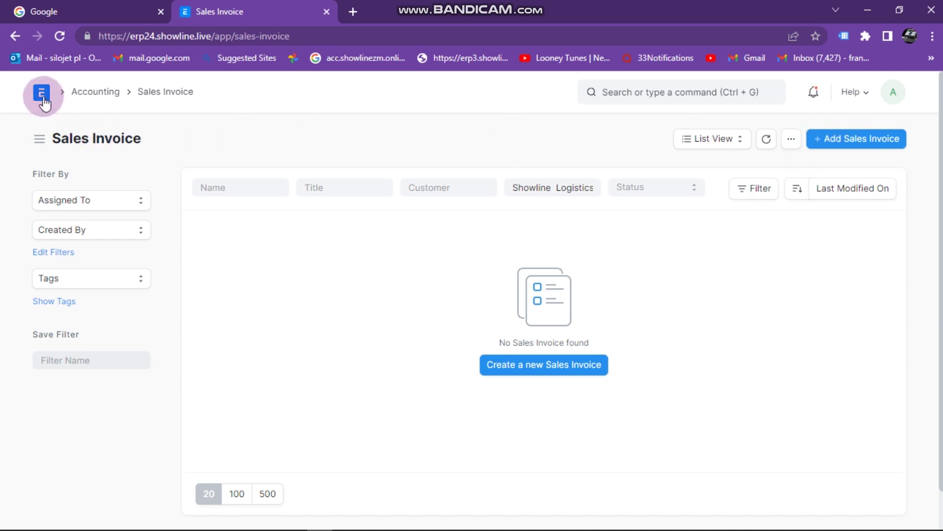
Reload ERPNext, go to the Sales Invoice list and start a new Sales Invoice
click(60, 37)
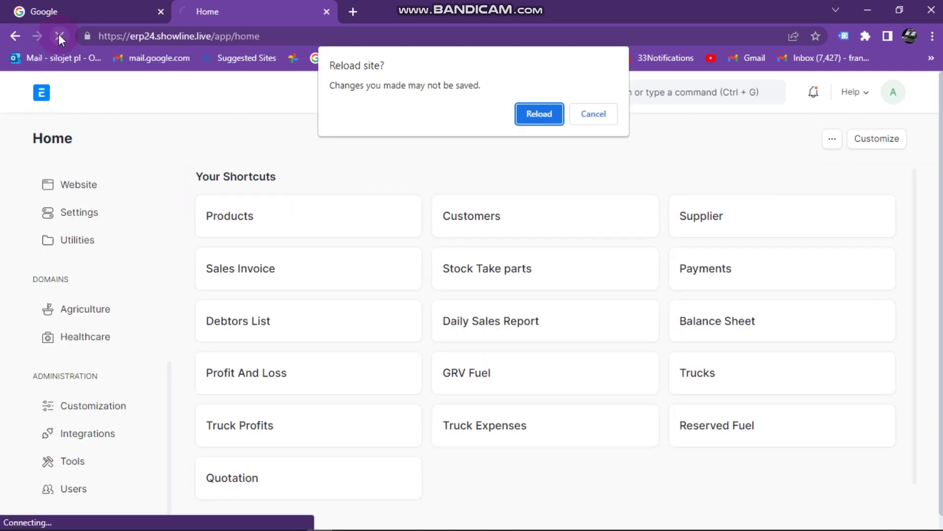
click(532, 113)
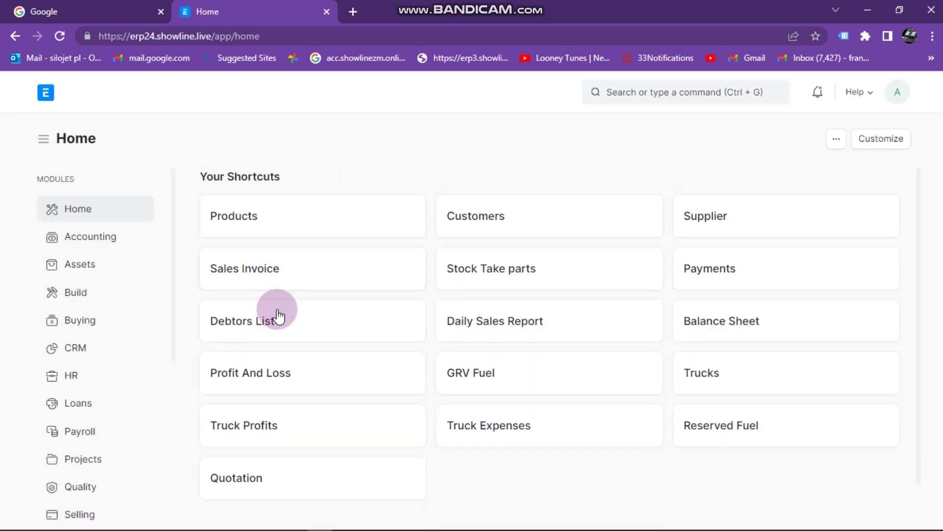
click(259, 271)
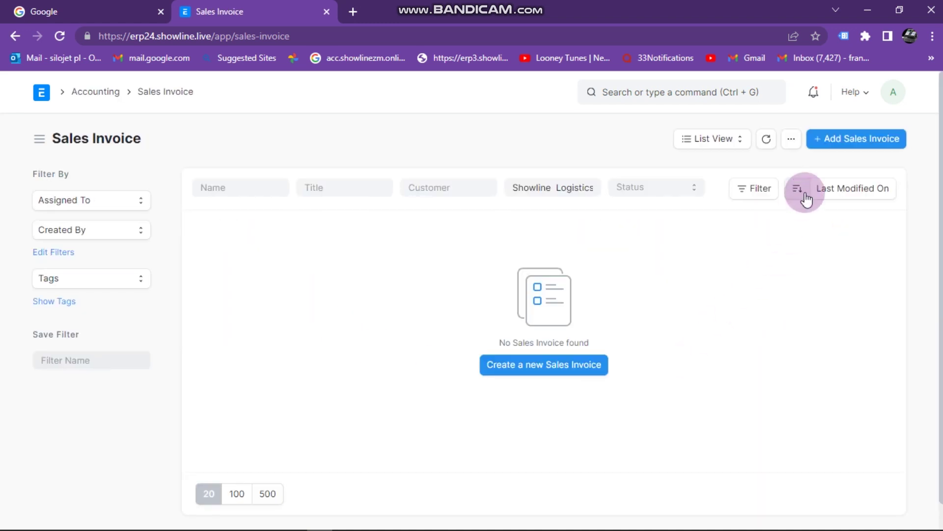
click(844, 145)
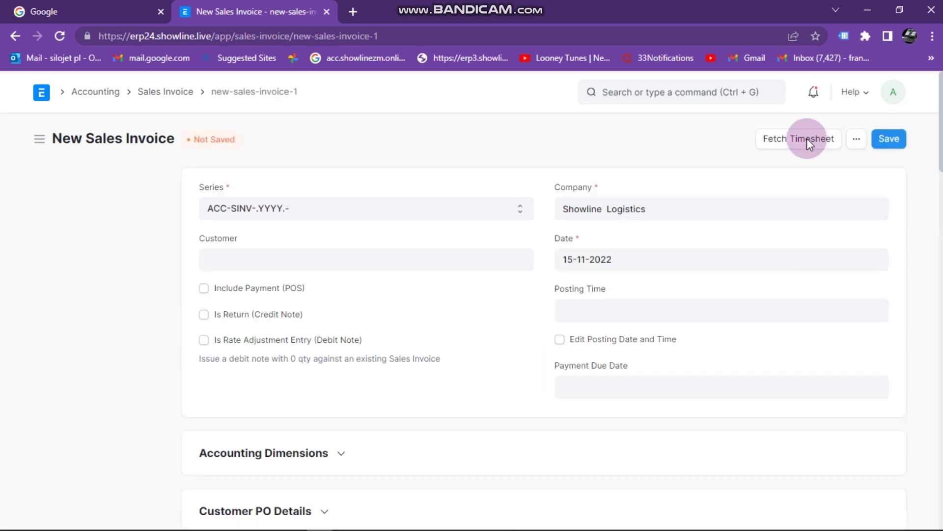
Enter NMB BANK as the invoice customer and choose to create it as a new customer
click(238, 262)
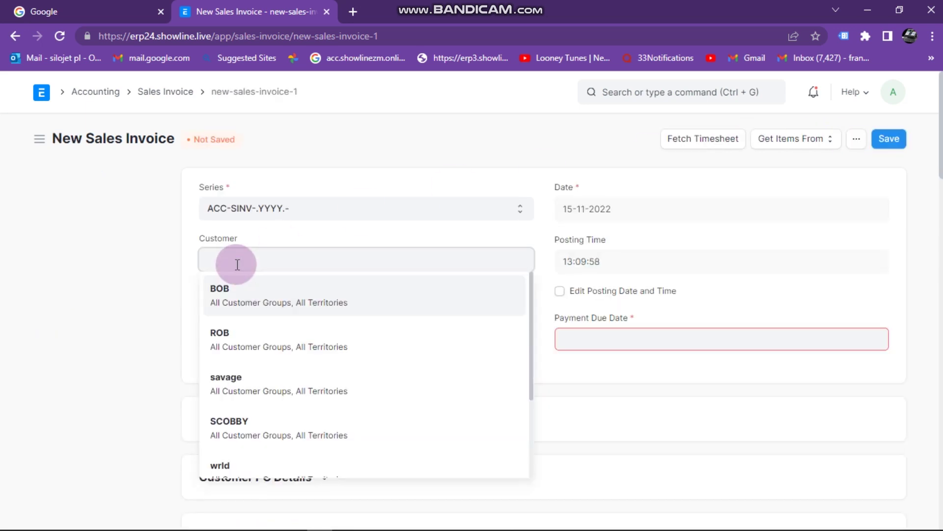
key(shift+Tab)
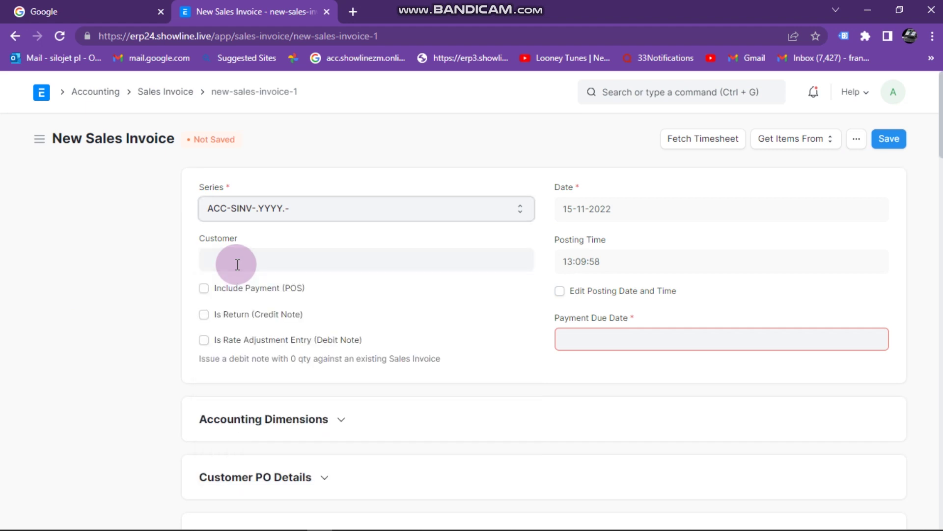
click(237, 263)
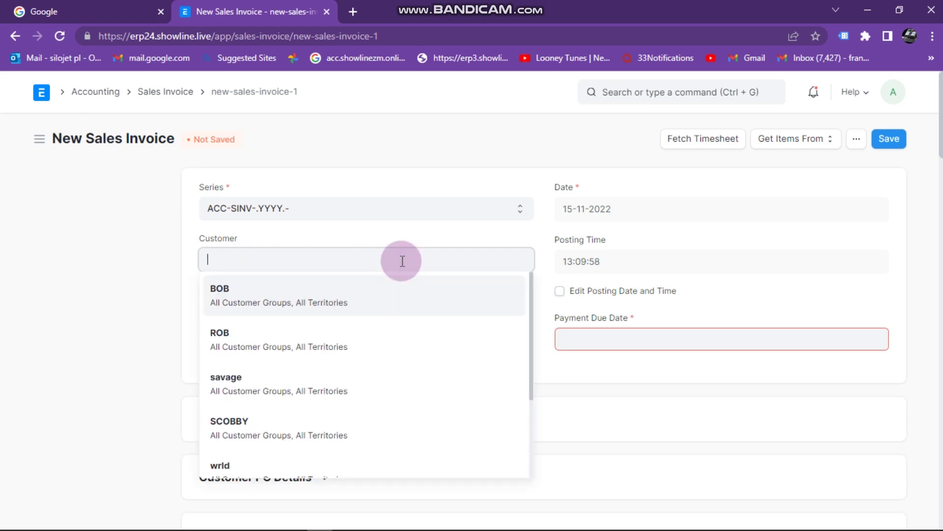
text(NMB BANK)
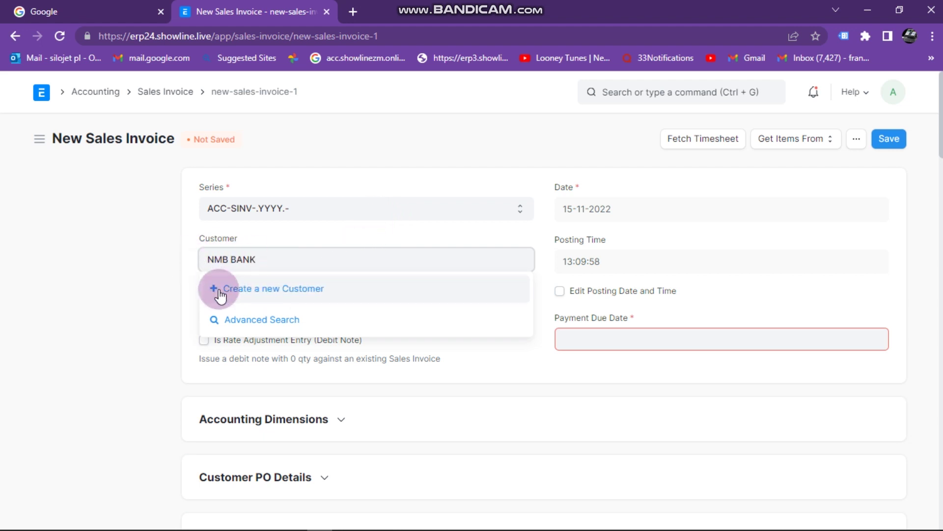
click(254, 291)
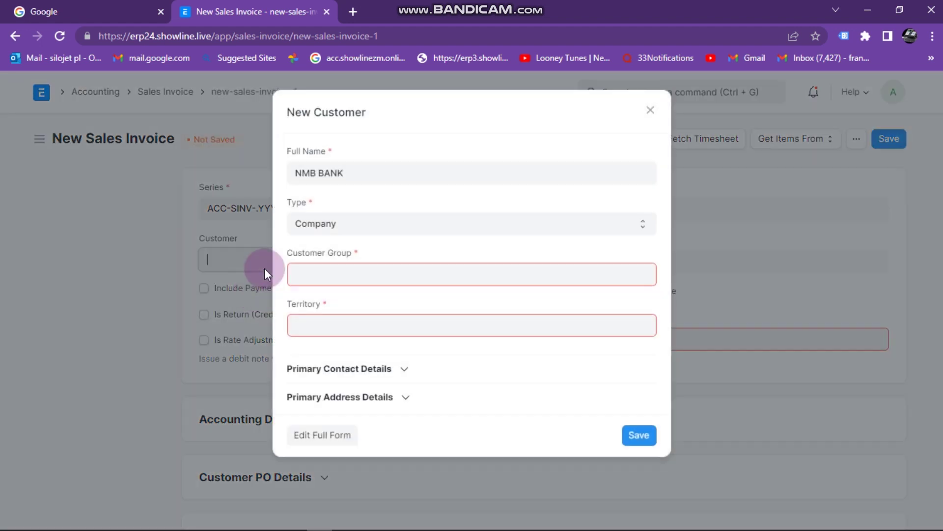
Set the new customer's group to Commercial and territory to All Territories
click(329, 280)
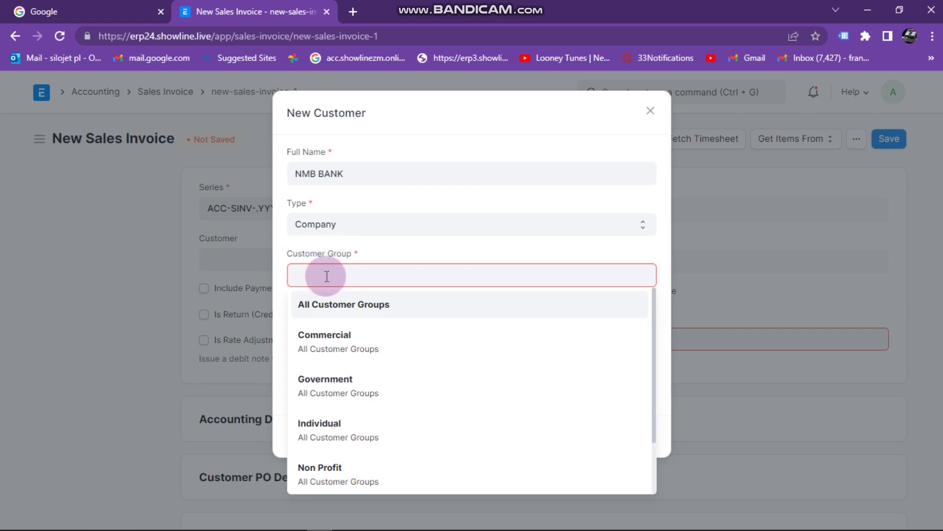
click(331, 347)
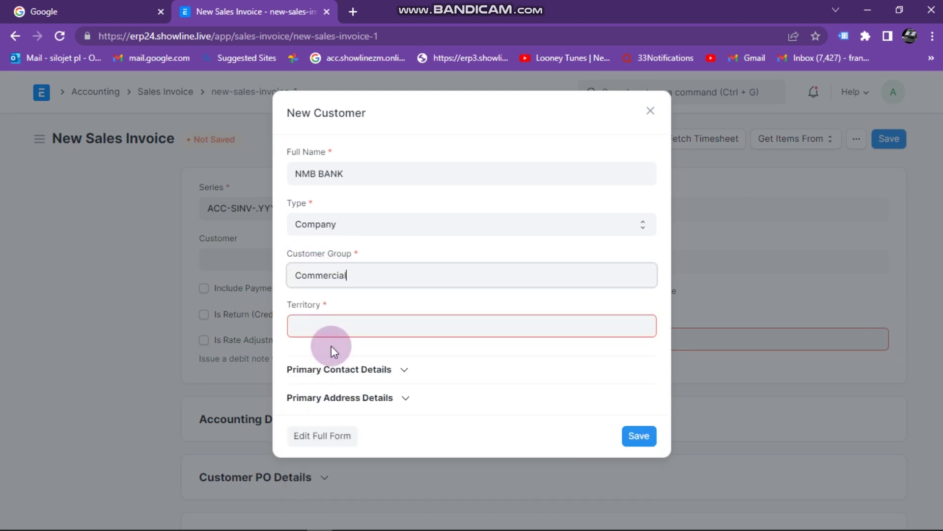
click(330, 331)
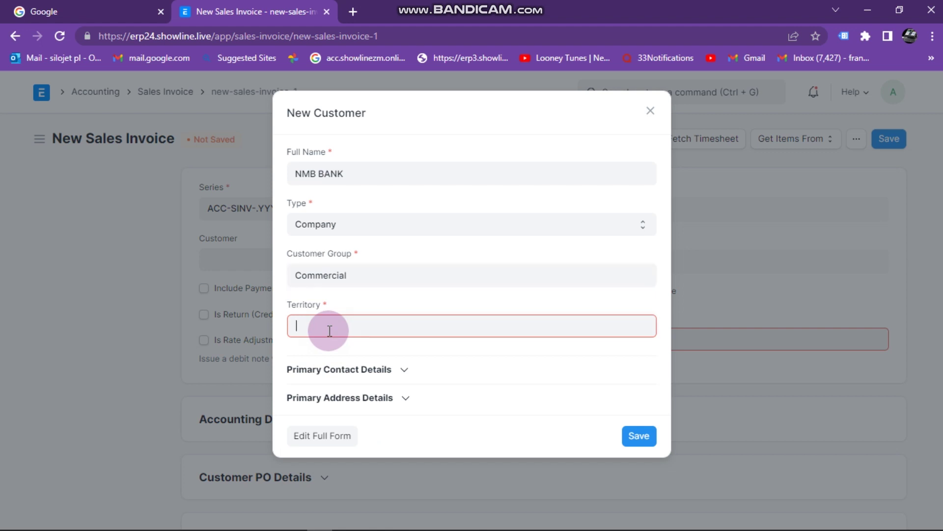
click(334, 355)
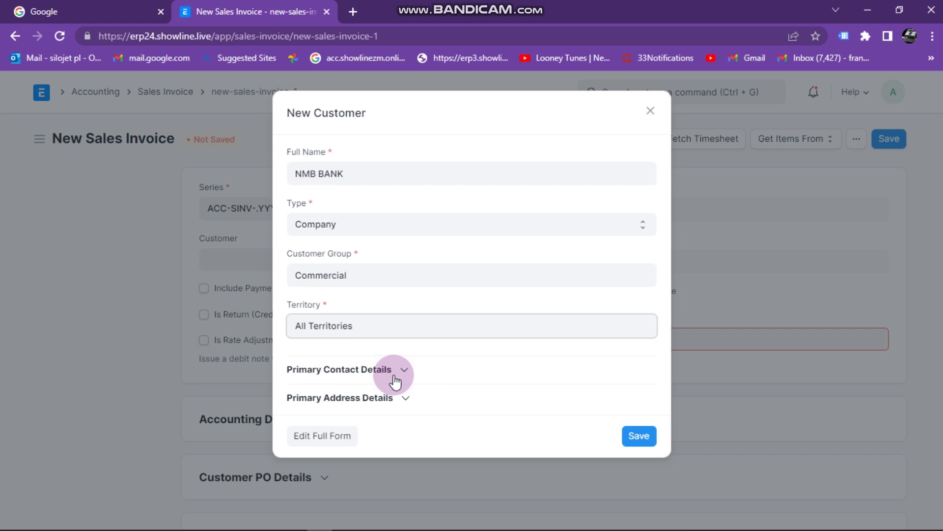
Fill in the customer's primary street address line and ZIP code
click(403, 400)
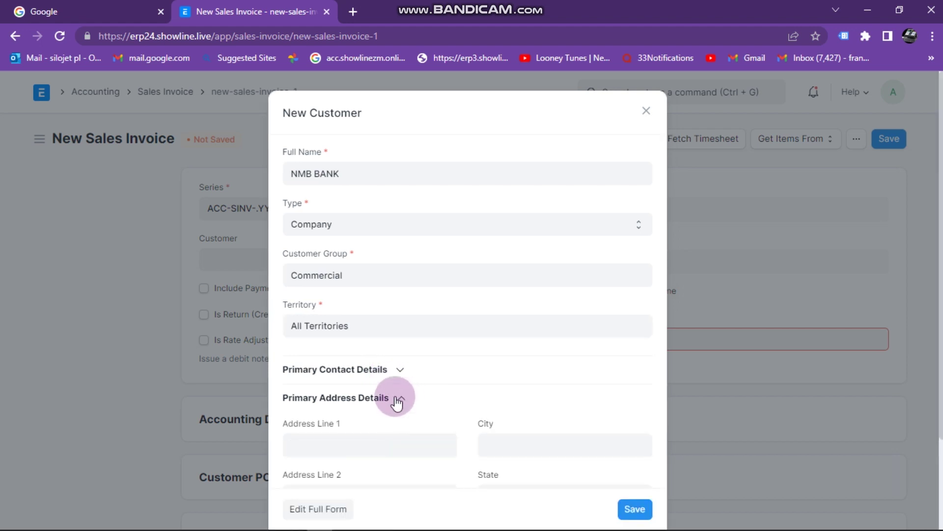
scroll(351, 411, down, 2)
click(327, 339)
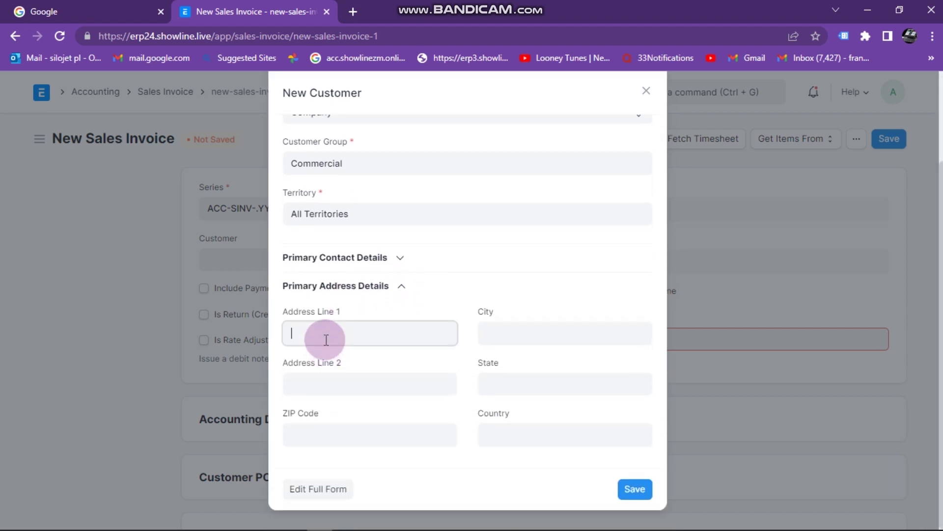
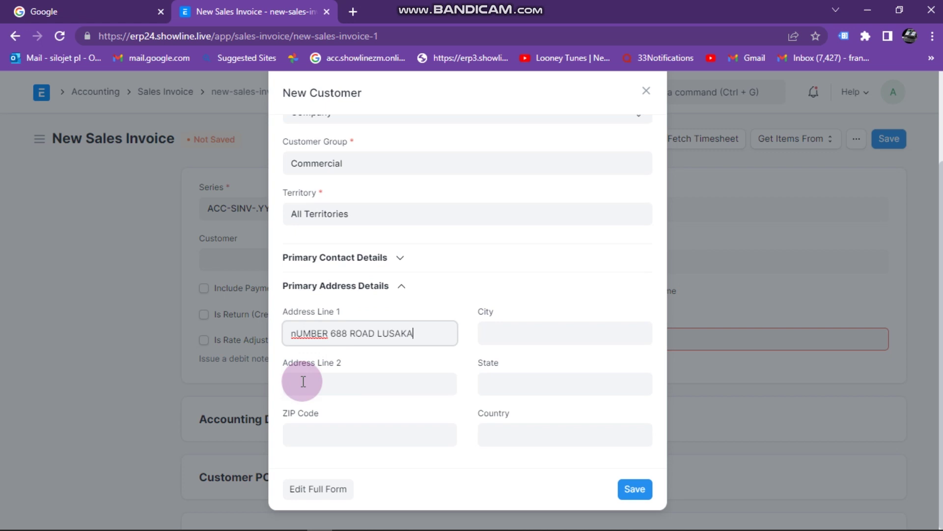
click(306, 432)
text(00760)
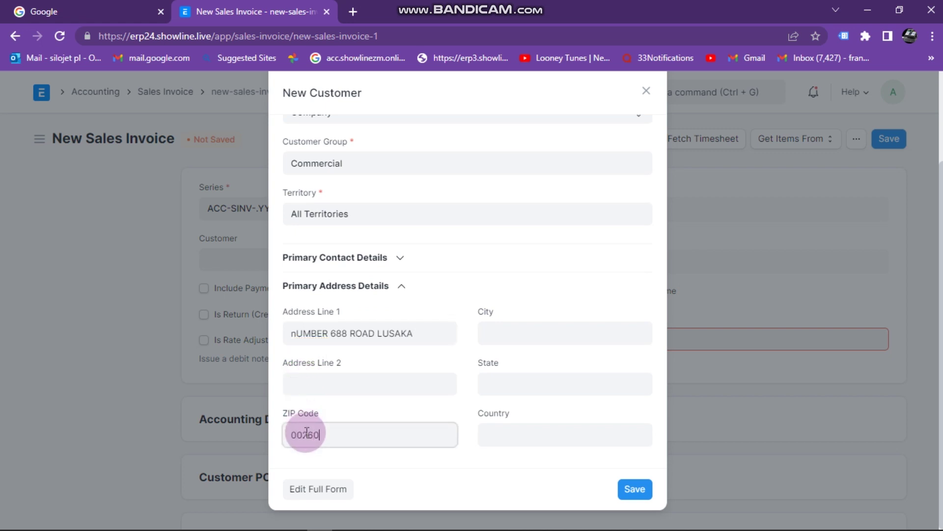
Set city and state to Lusaka and country to Zambia, then save the NMB BANK customer
click(514, 330)
text(LUSAKA)
click(523, 382)
text(LUSAKA)
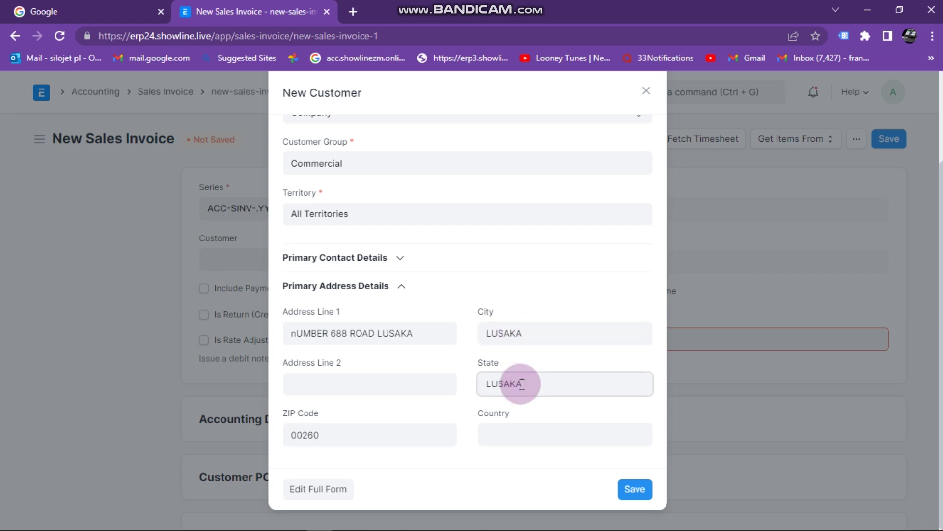
click(520, 432)
text(ZAMBIA)
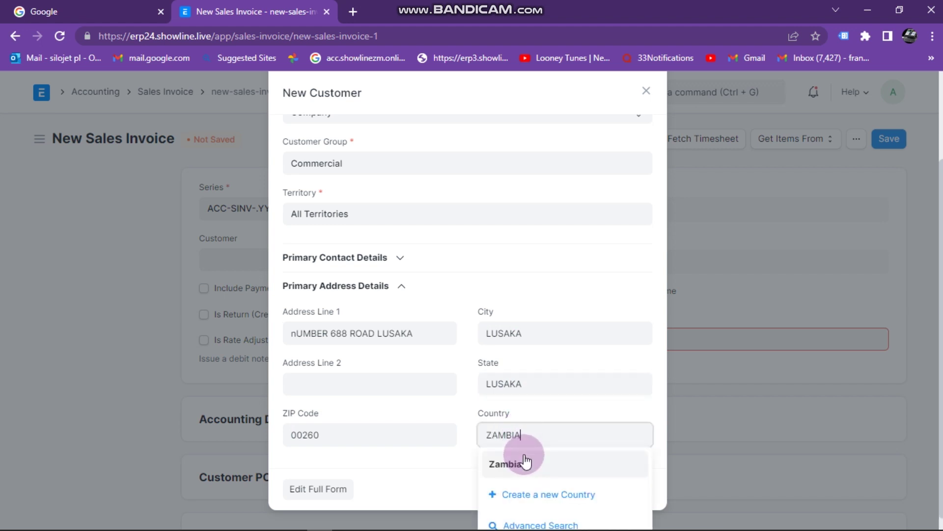
click(524, 469)
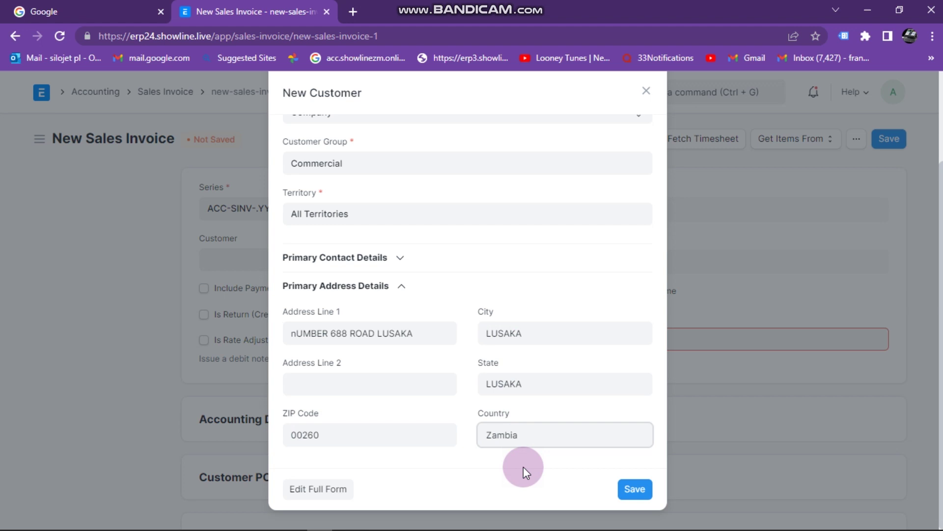
click(635, 488)
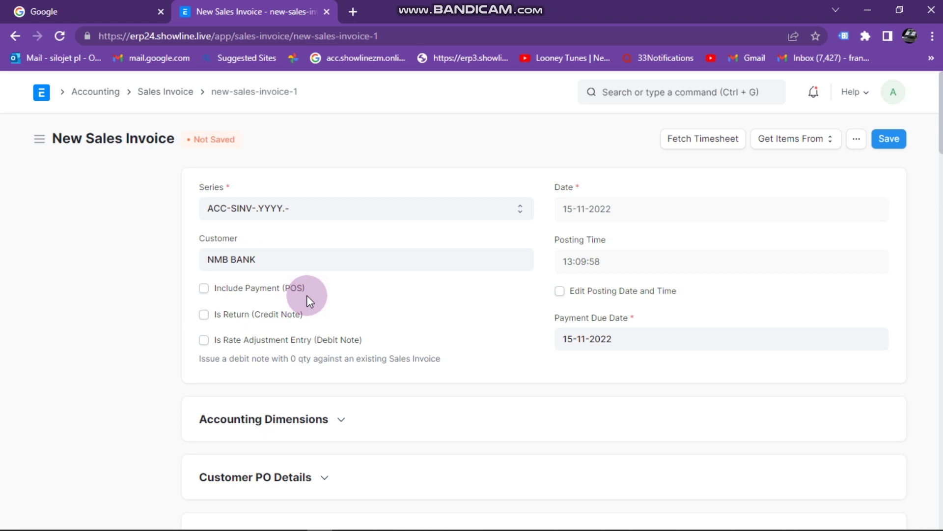
Set the invoice's Accounting Dimensions project to PROJ-0003 (H003)
scroll(307, 295, down, 1)
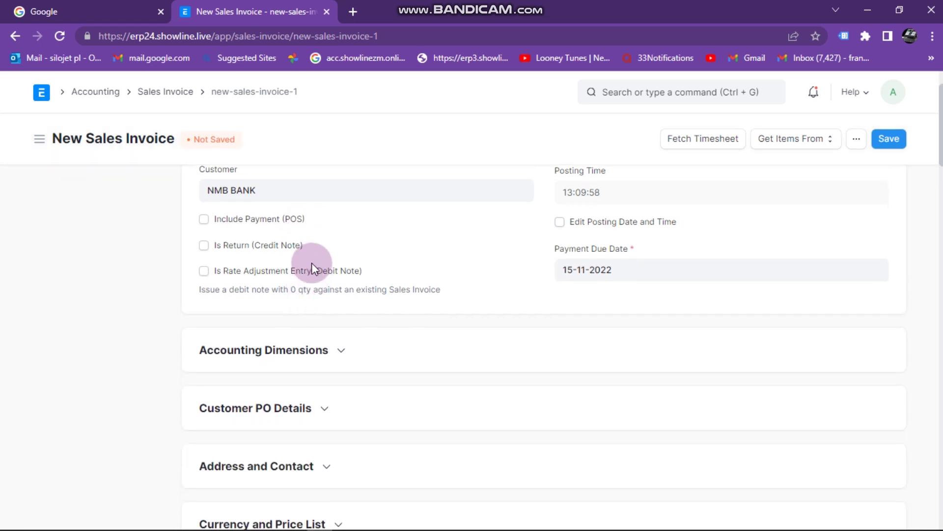
scroll(306, 257, up, 1)
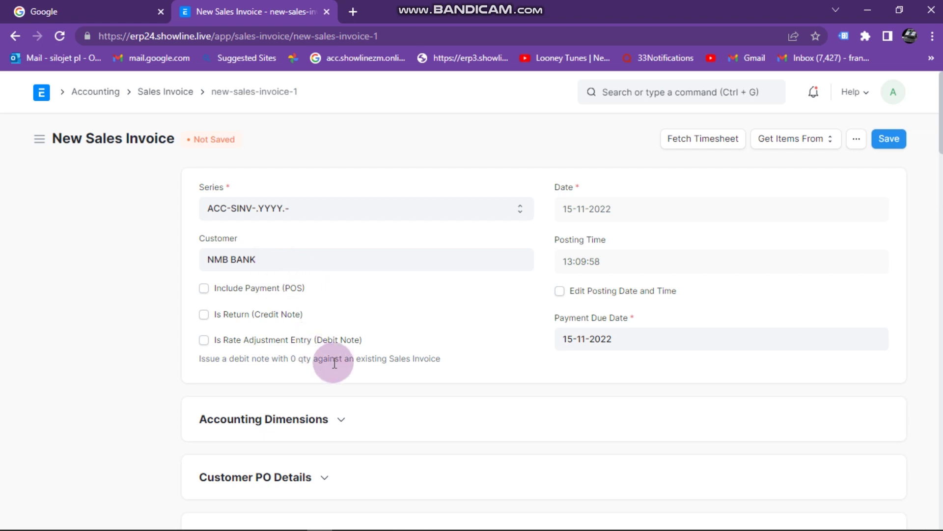
scroll(325, 362, down, 1)
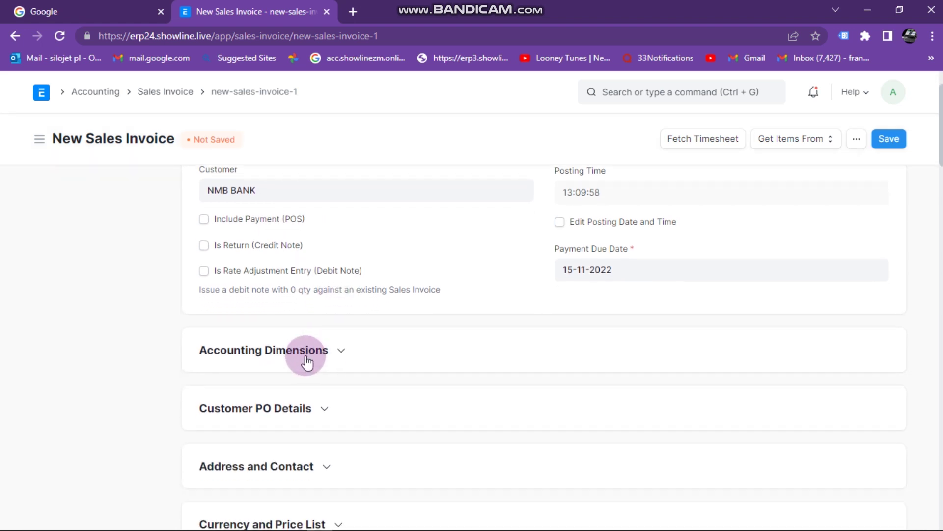
click(341, 353)
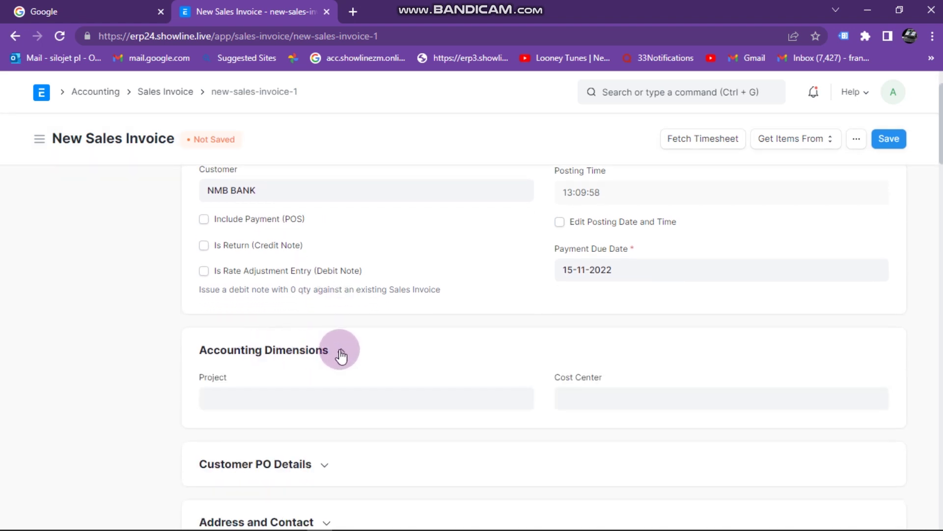
click(252, 394)
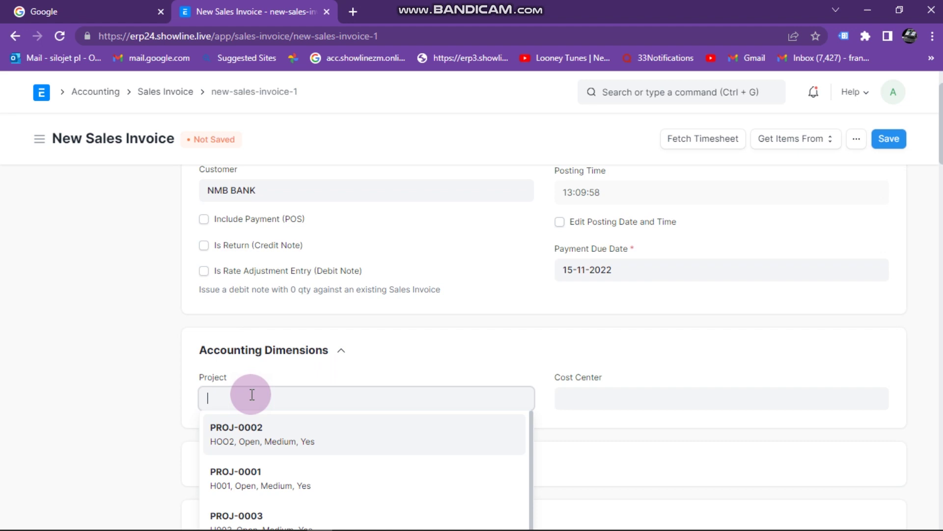
text(HOO3)
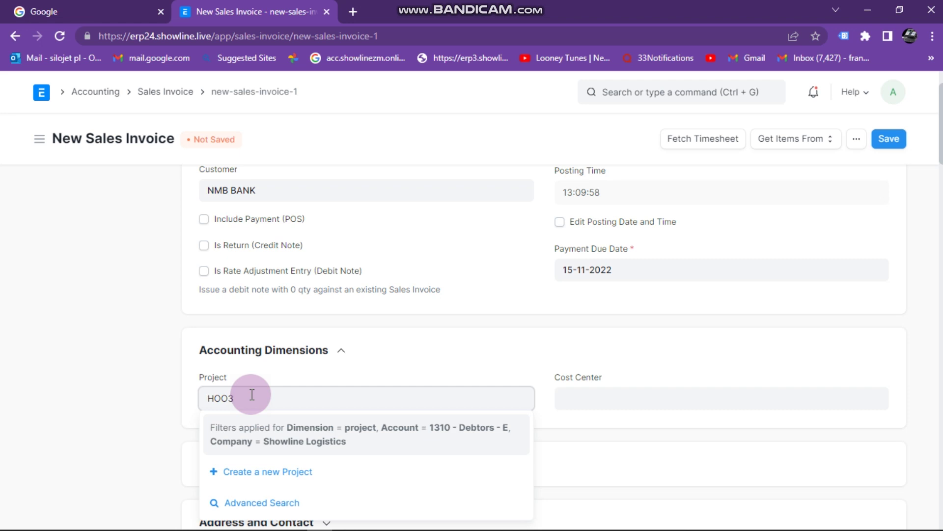
key(BackSpace)
key(BackSpace)
key(BackSpace)
text(O0)
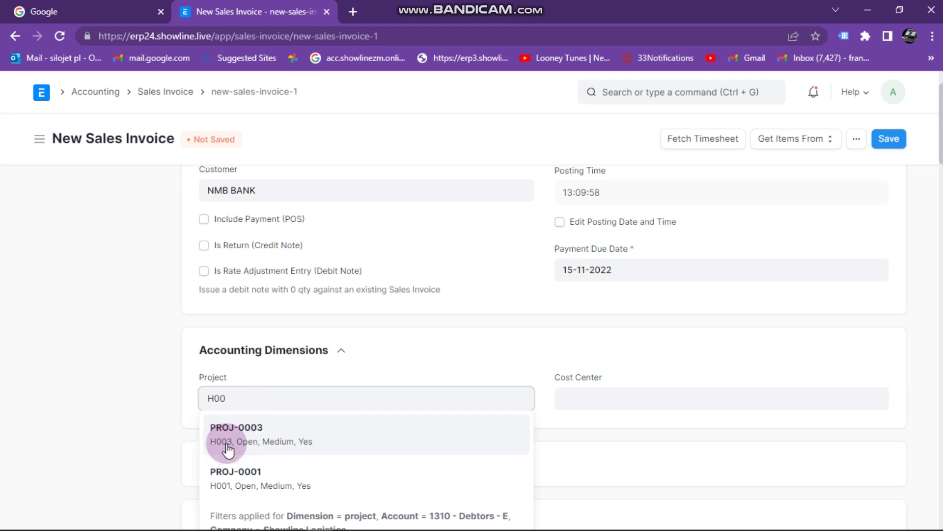
text(3)
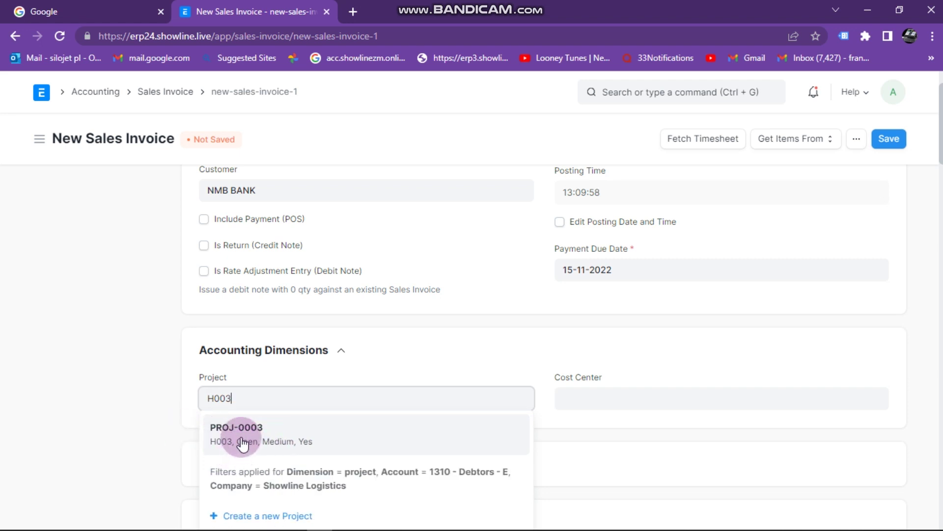
click(236, 440)
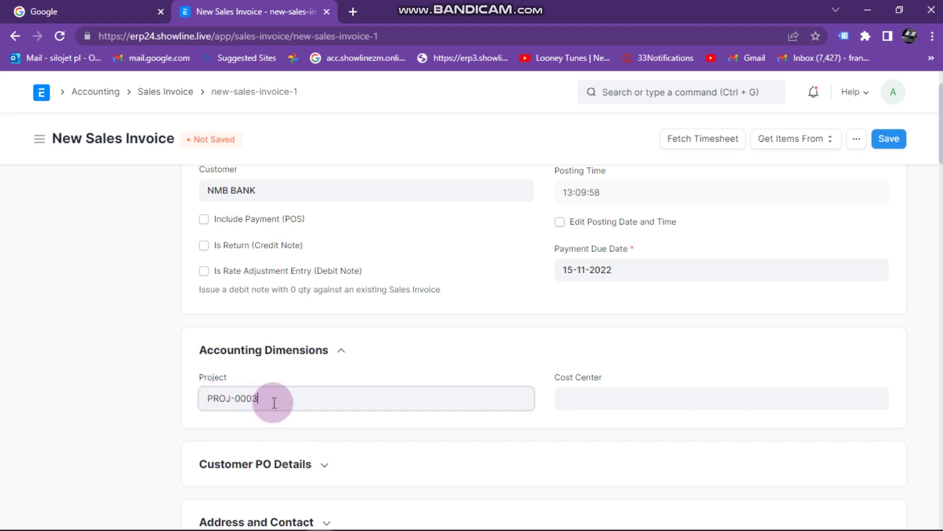
scroll(294, 391, down, 4)
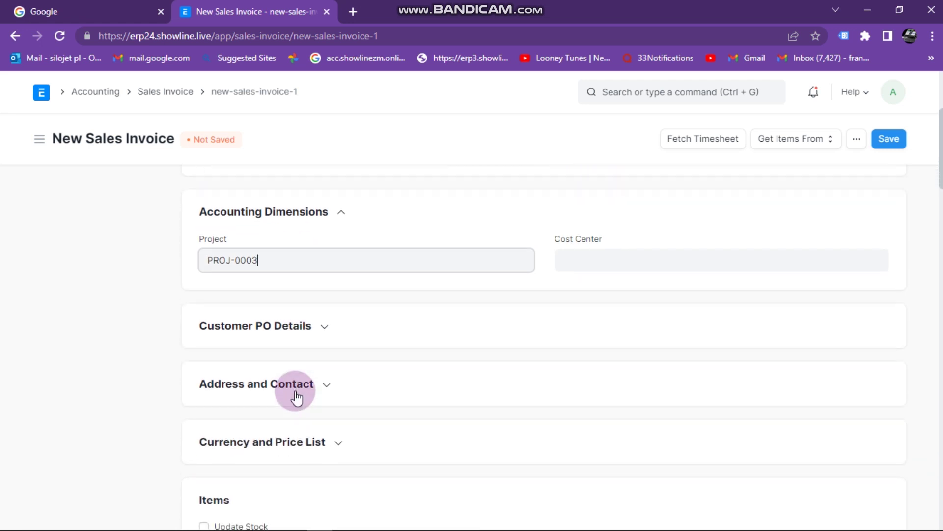
Select the 3O tonne load item in row 1 of the Items table
scroll(295, 391, down, 5)
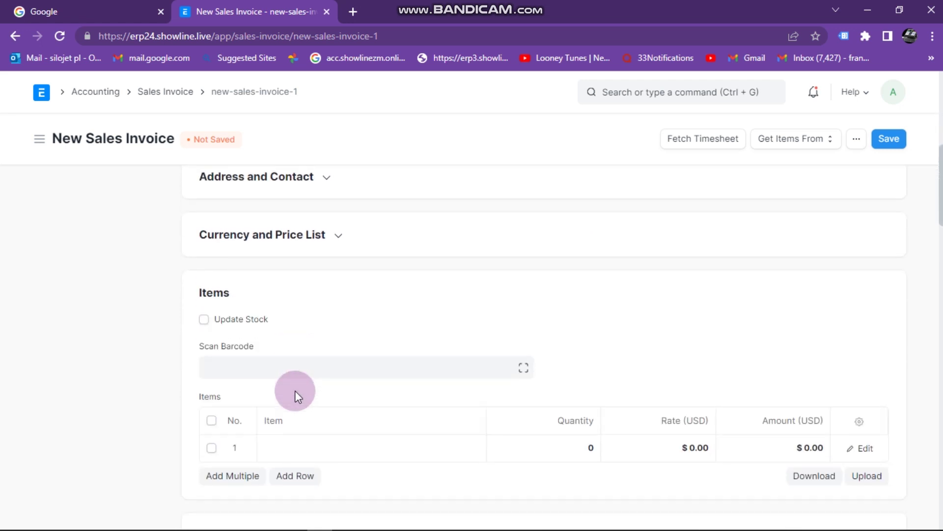
scroll(294, 390, down, 1)
click(307, 239)
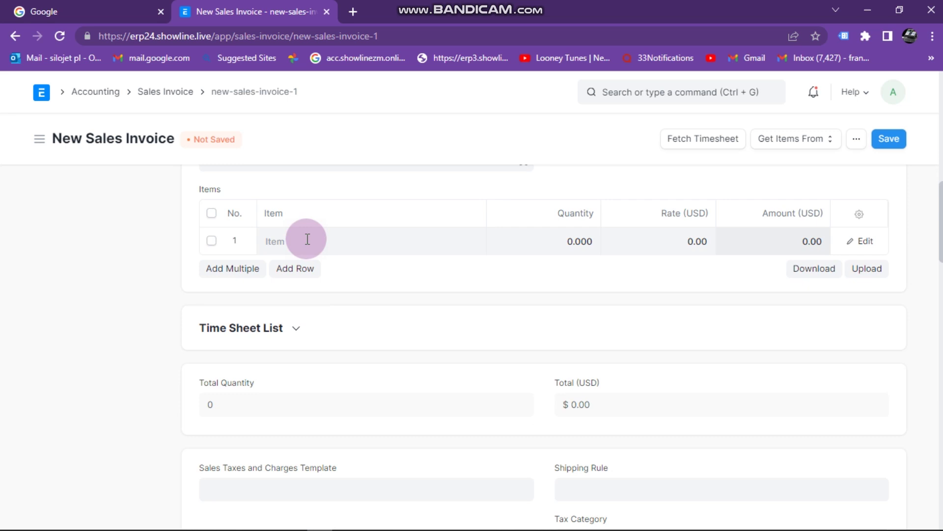
text(30)
click(303, 276)
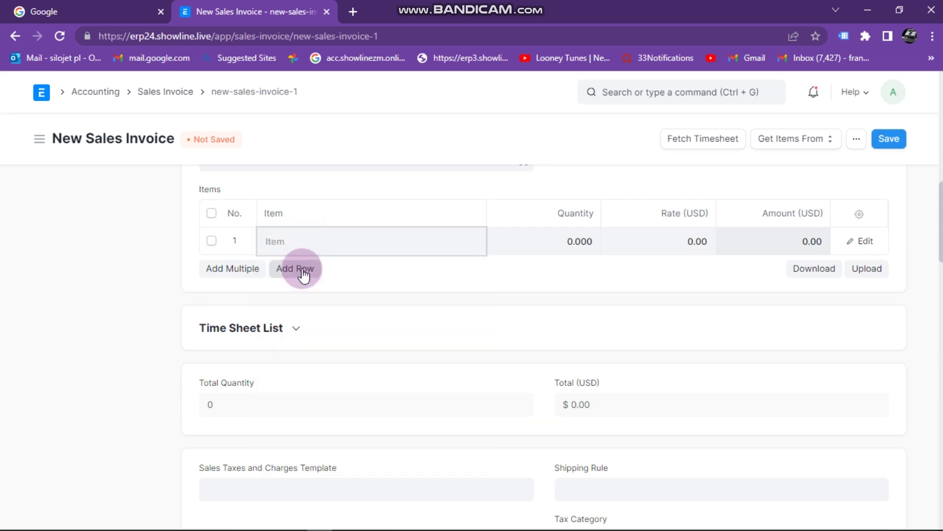
click(325, 238)
text(30)
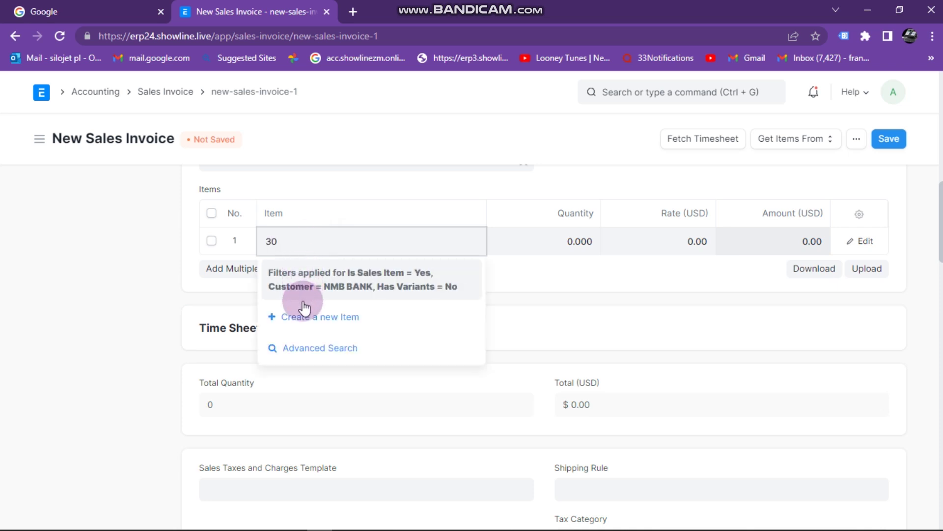
key(BackSpace)
key(BackSpace)
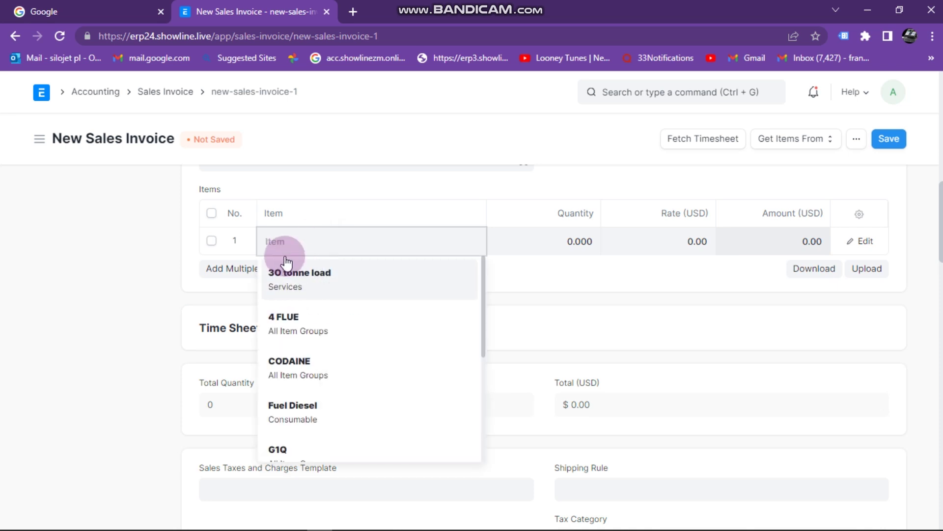
click(320, 278)
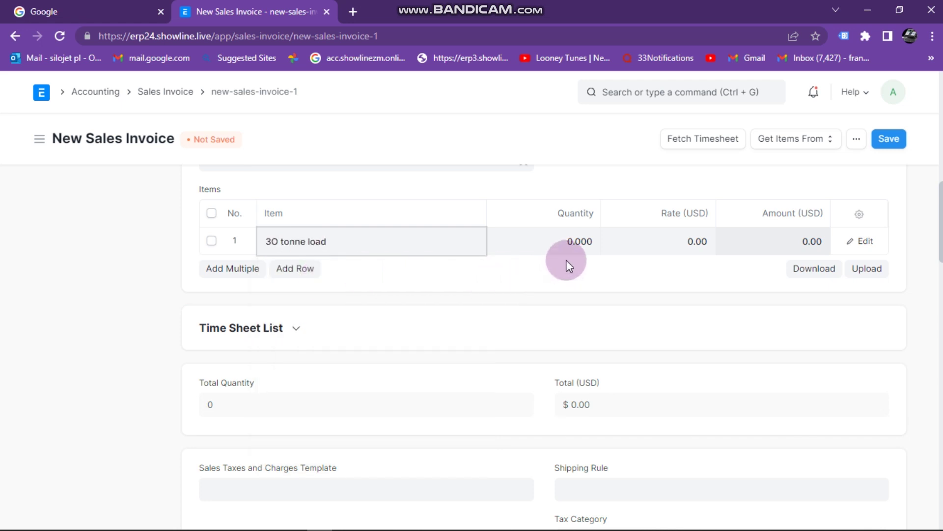
Set row 1 to quantity 700 at rate 3.5 (amount 2,450.00) and save the draft
click(565, 321)
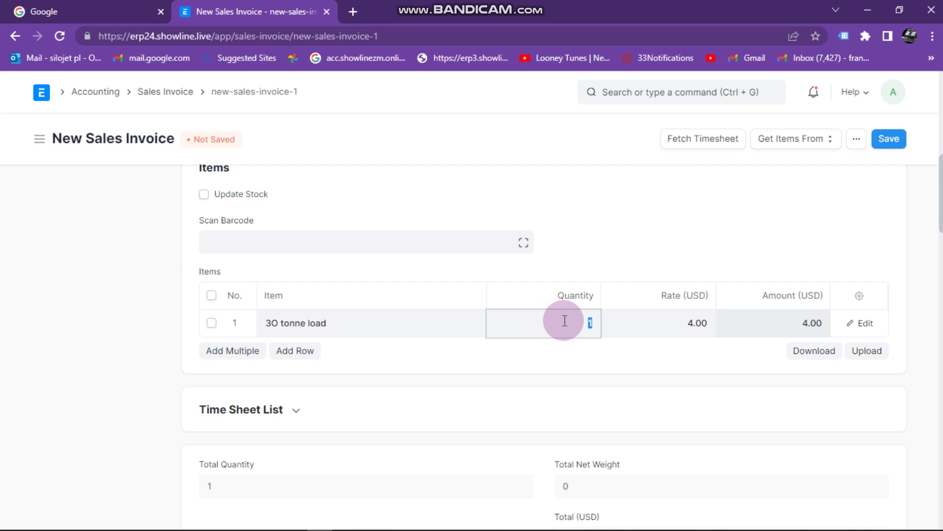
text(700)
click(668, 326)
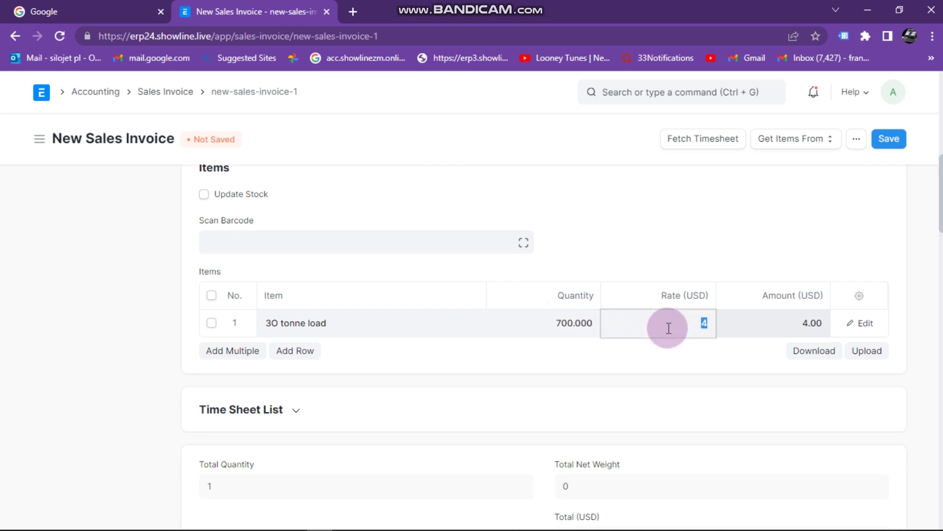
text(3.5)
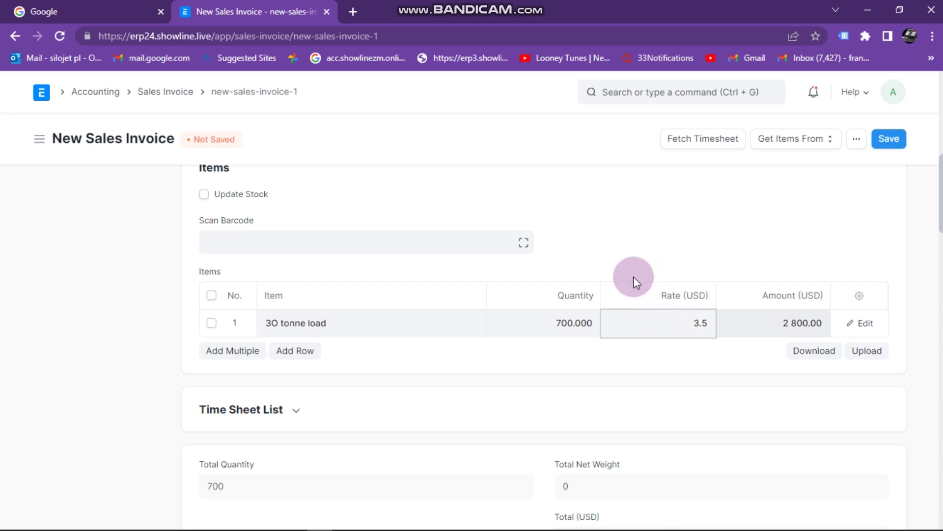
click(737, 390)
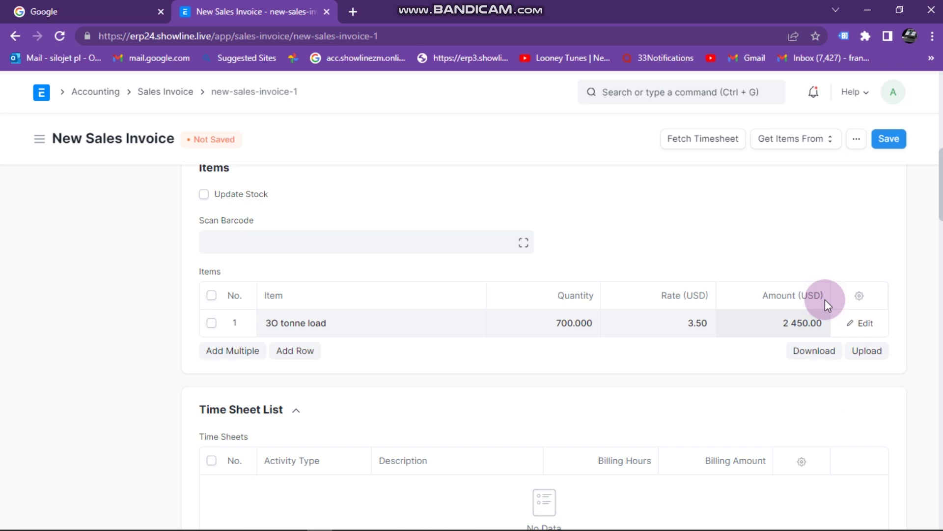
click(889, 140)
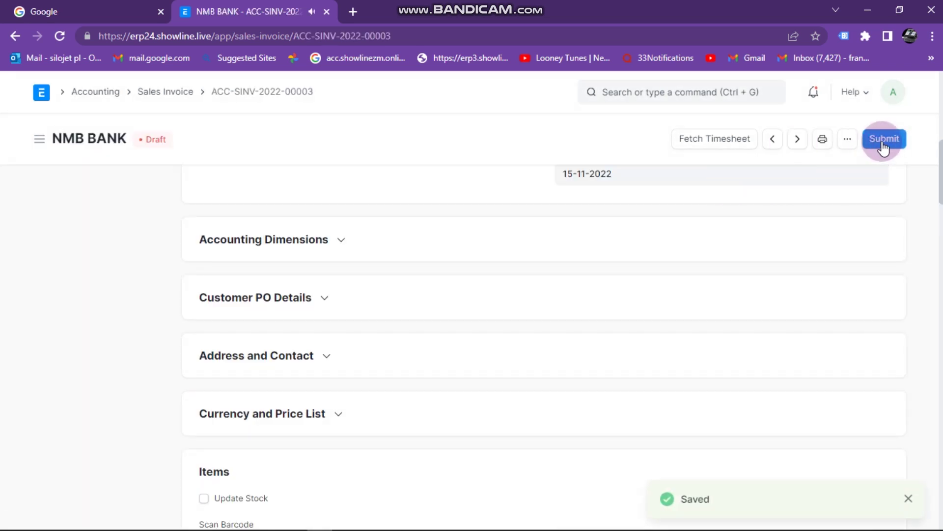
Submit invoice ACC-SINV-2022-00003, confirming it, and view its print preview
click(881, 142)
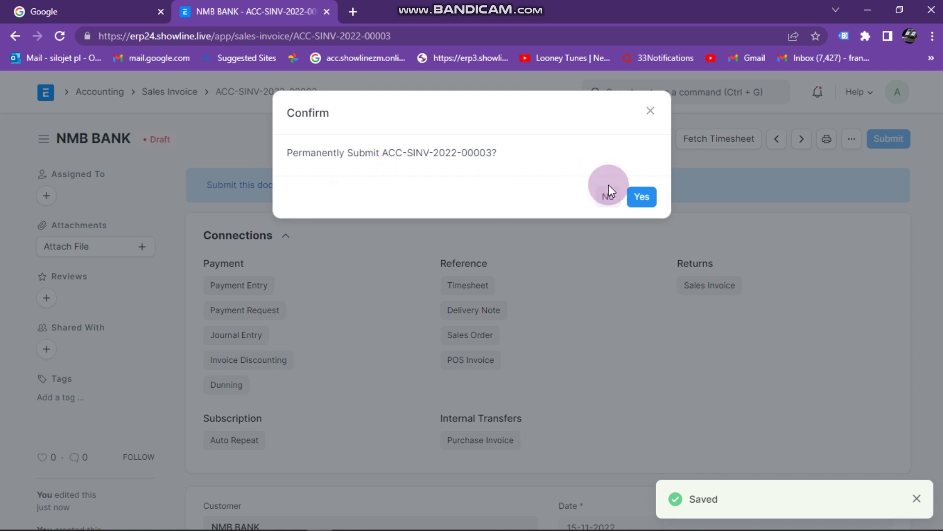
click(644, 199)
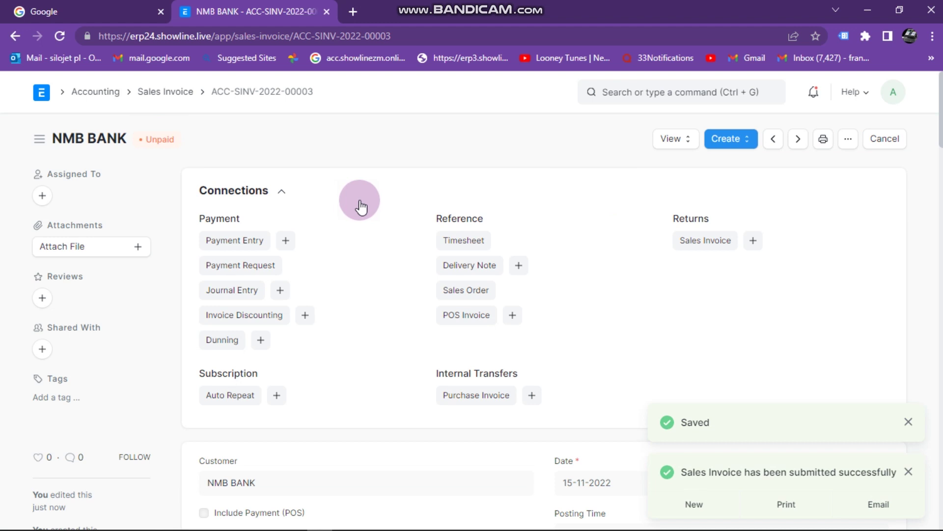
click(825, 142)
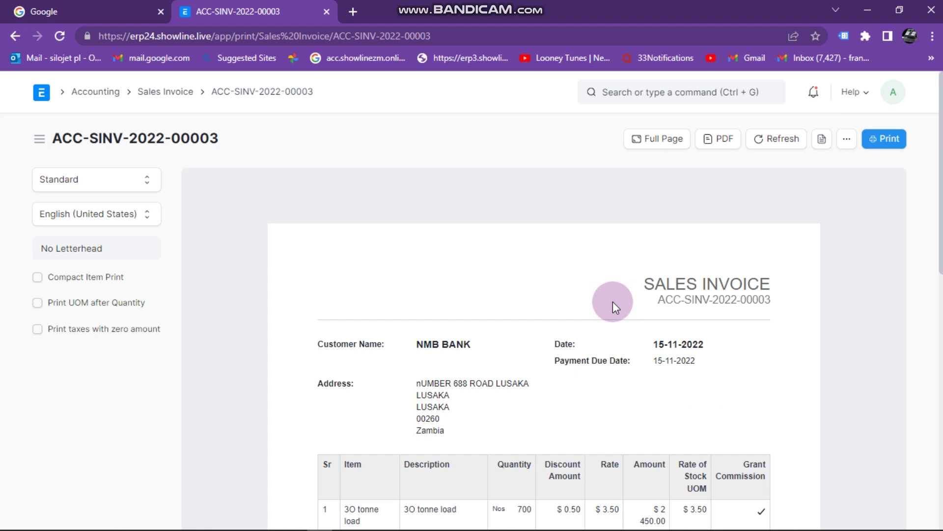
Return from the print preview to the Sales Invoice list and start another new invoice
scroll(611, 295, down, 1)
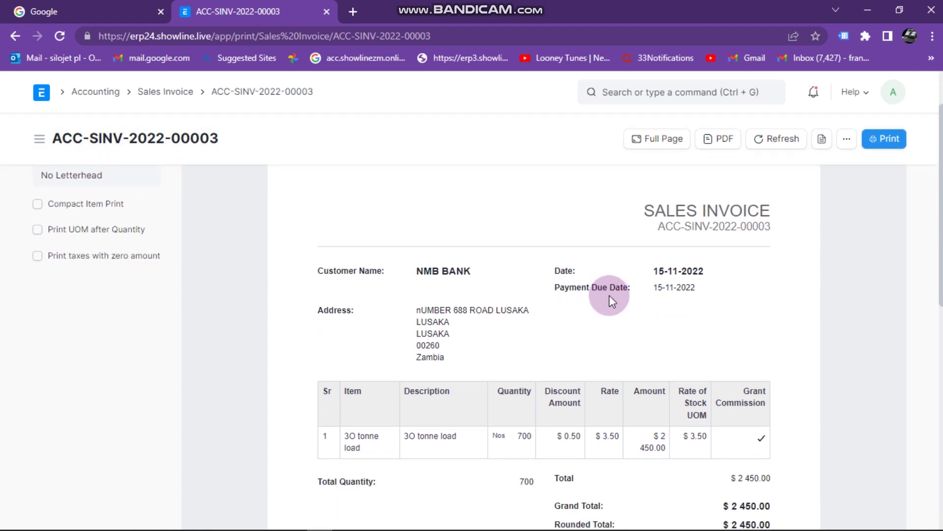
scroll(610, 297, down, 2)
scroll(609, 295, up, 3)
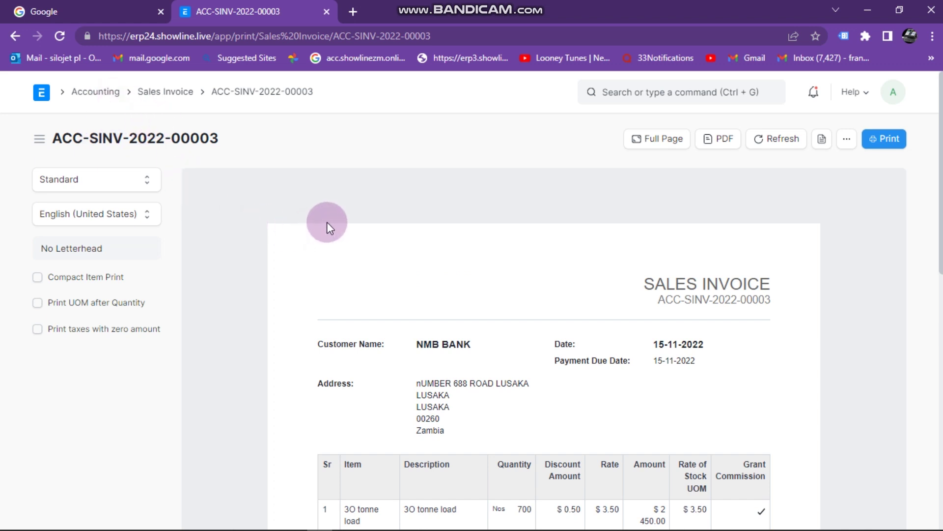
click(169, 99)
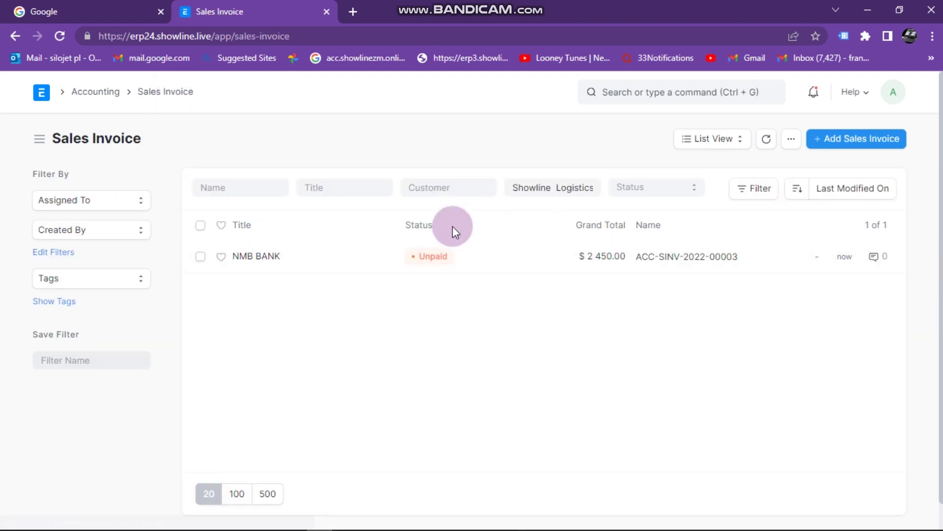
click(870, 144)
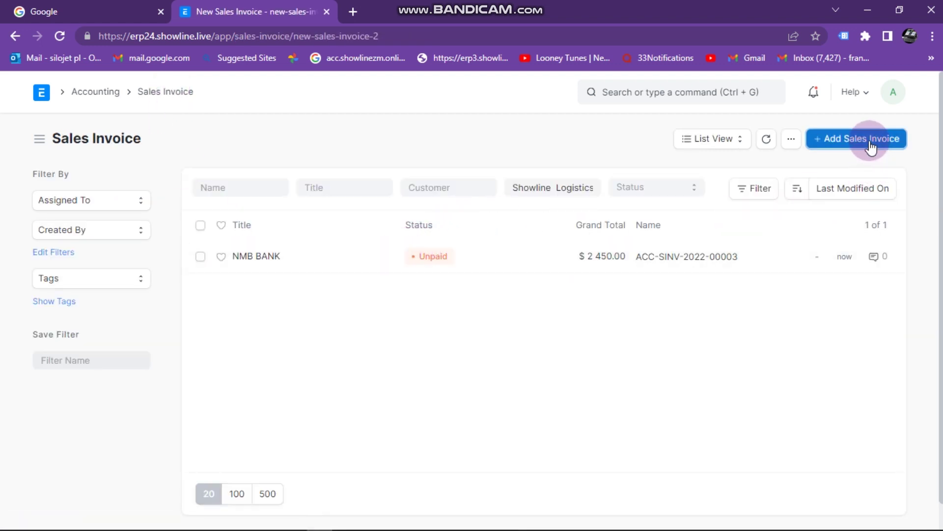
Set NMB BANK as the customer on the second new invoice
click(231, 273)
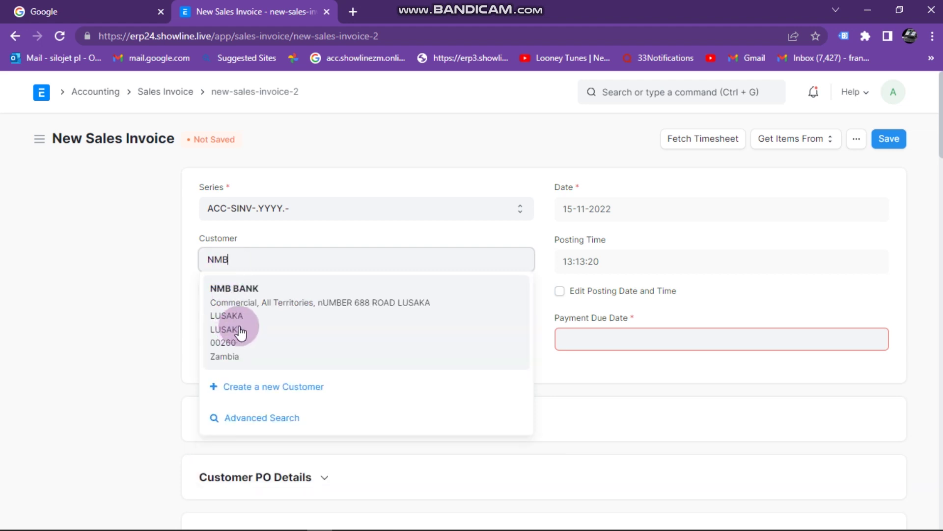
click(252, 308)
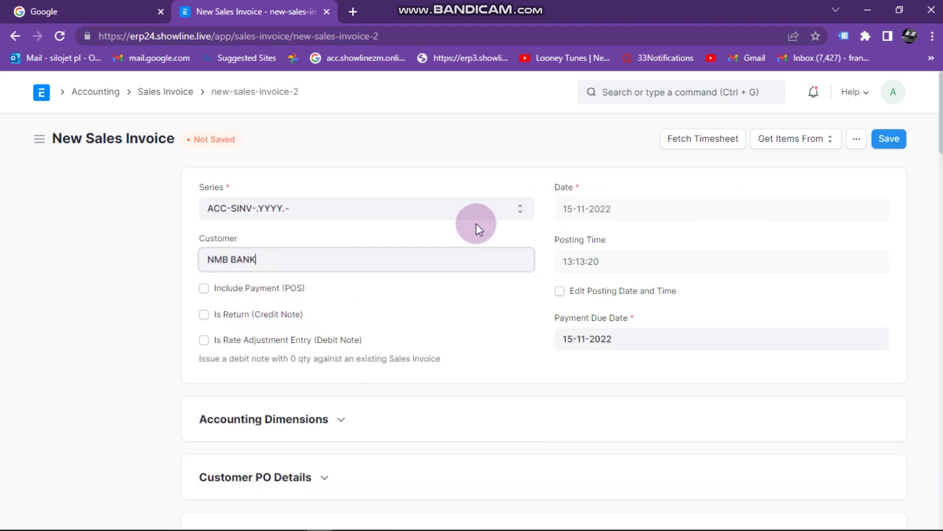
click(804, 144)
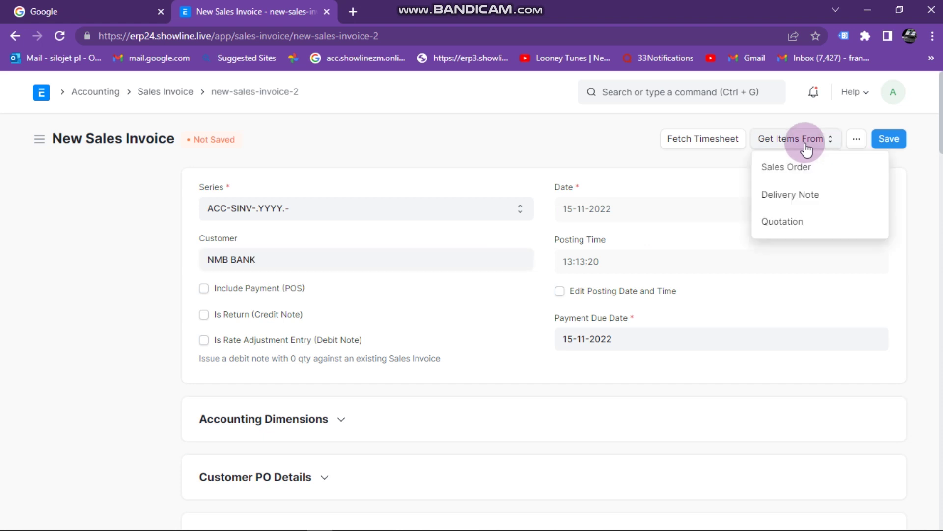
Replace the NMB BANK quotation filter with ZAMBEEF and fetch items from SAL-QTN-2022-00001
click(797, 226)
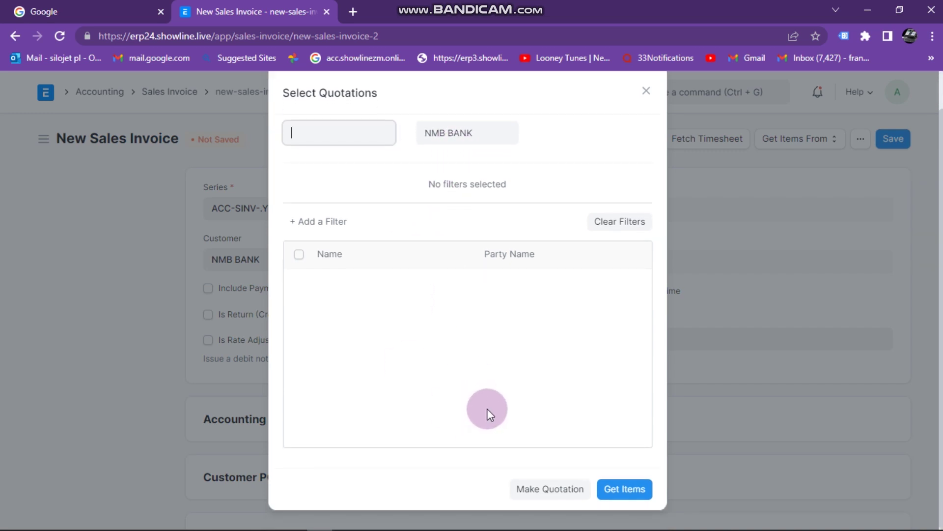
click(484, 176)
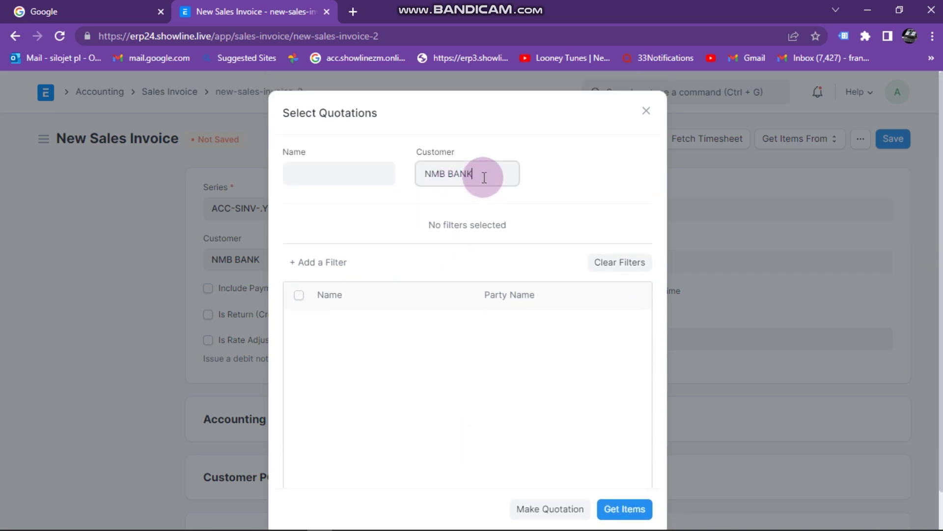
key(BackSpace)
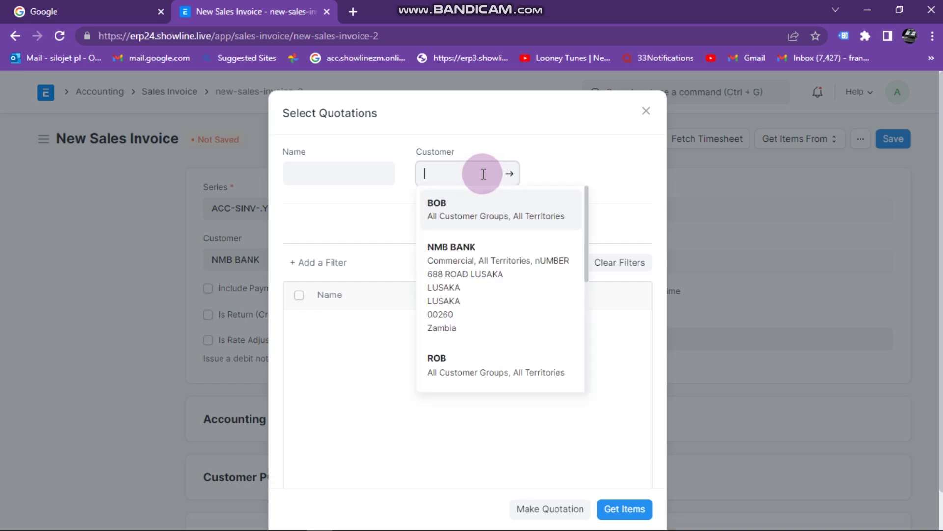
click(472, 268)
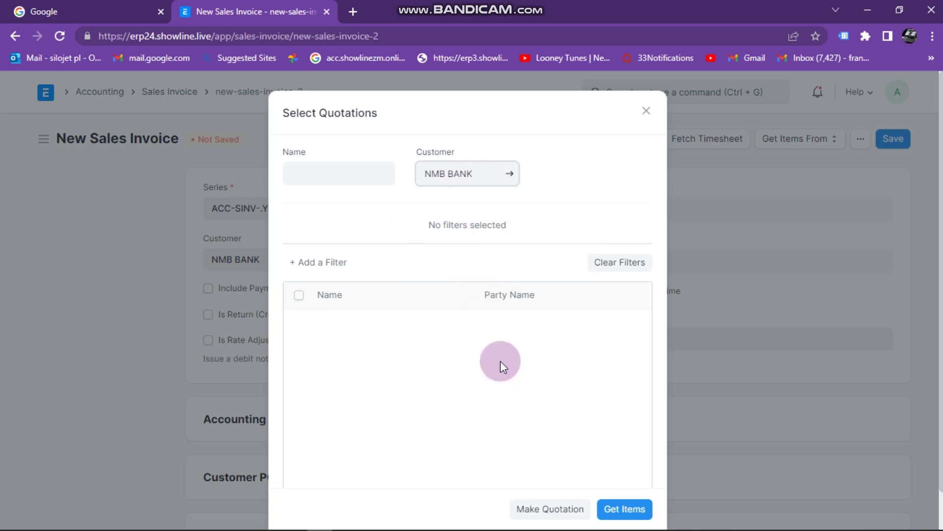
triple_click(484, 168)
key(BackSpace)
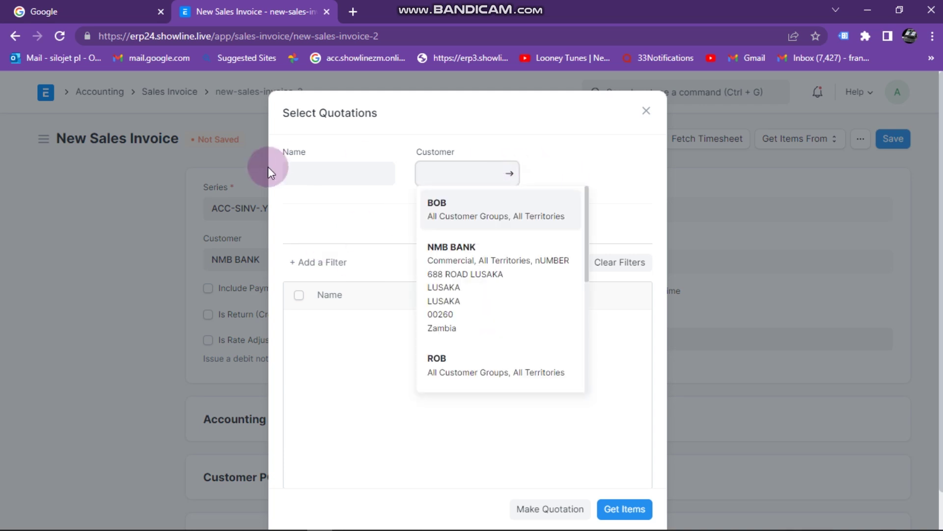
scroll(462, 207, down, 5)
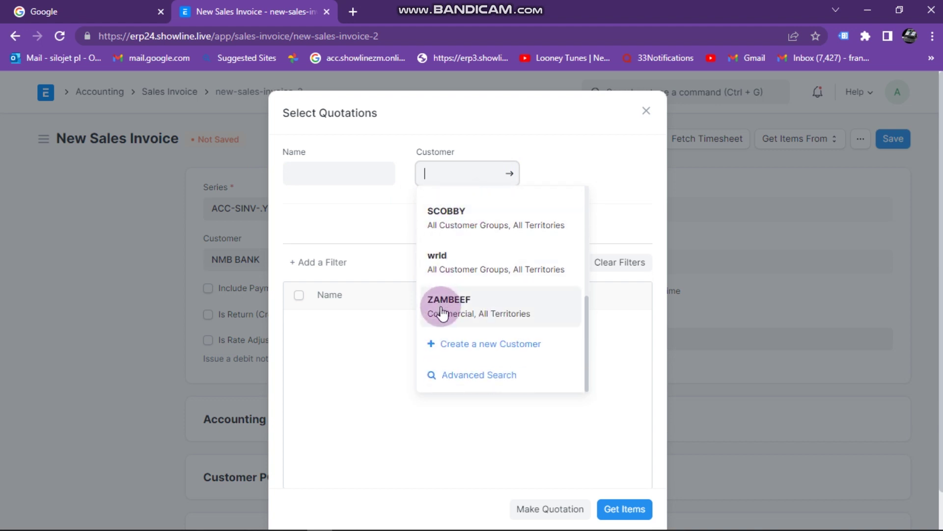
click(440, 306)
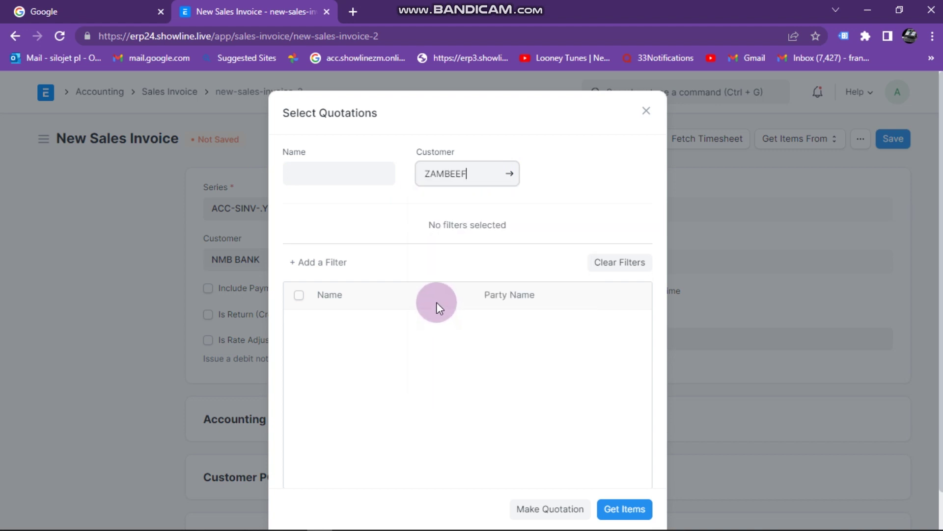
key(Return)
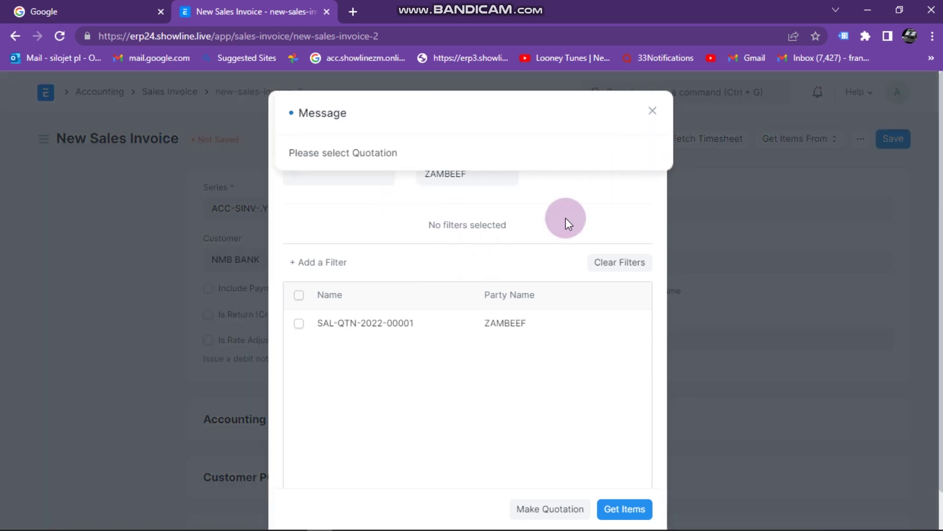
click(398, 355)
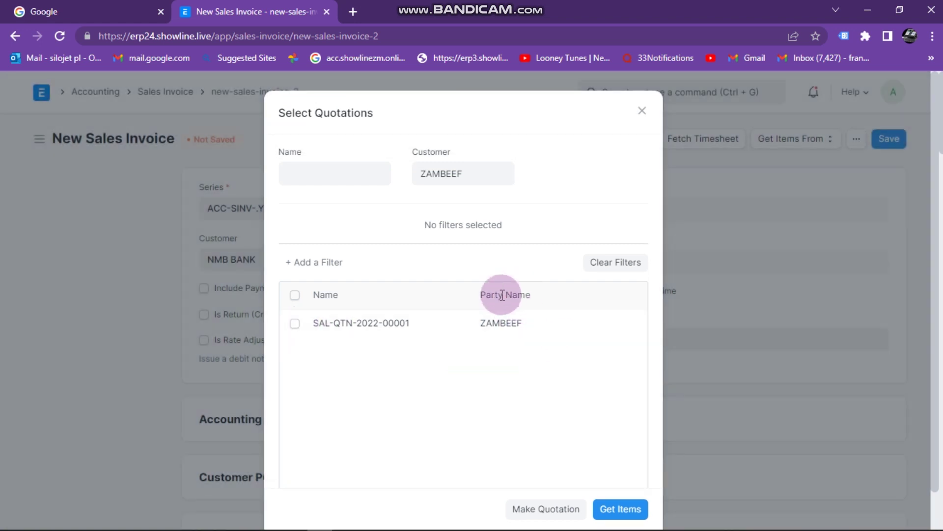
click(616, 510)
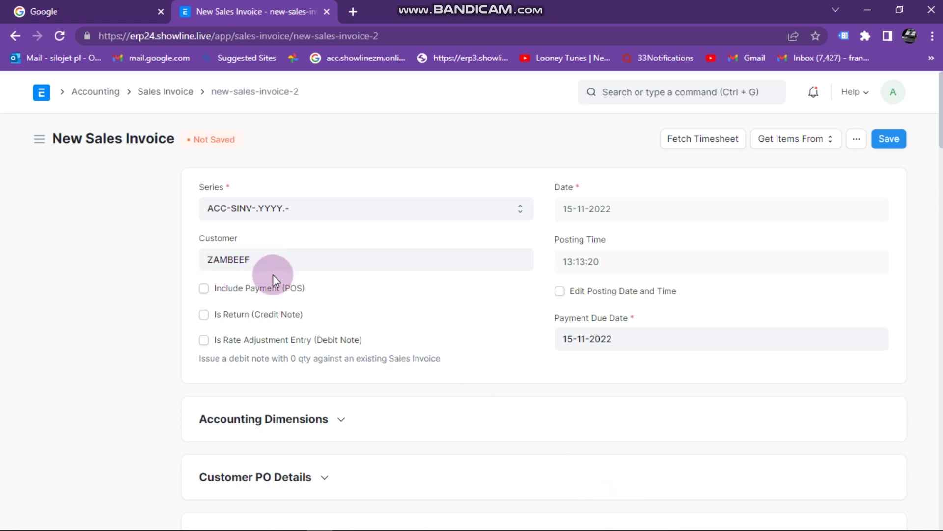
Set the ZAMBEEF invoice's Accounting Dimensions project to PROJ-0001
scroll(273, 276, down, 3)
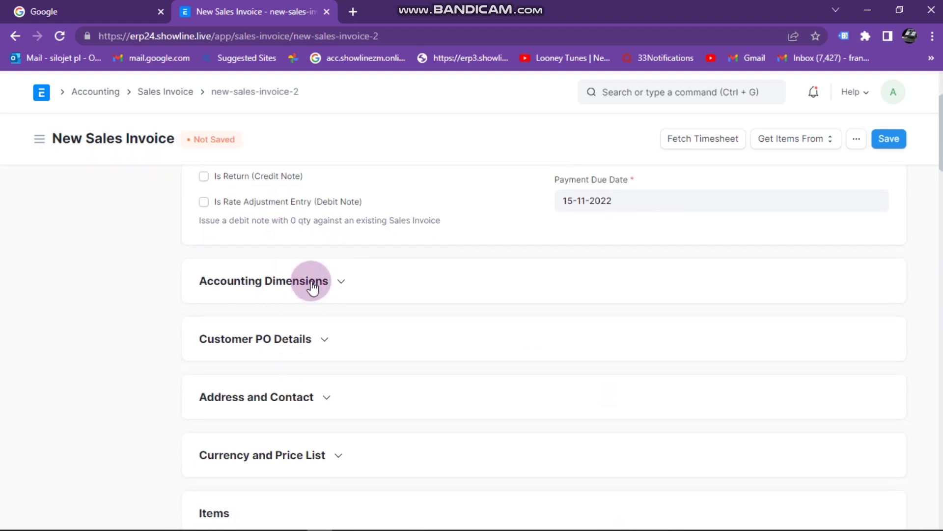
click(337, 284)
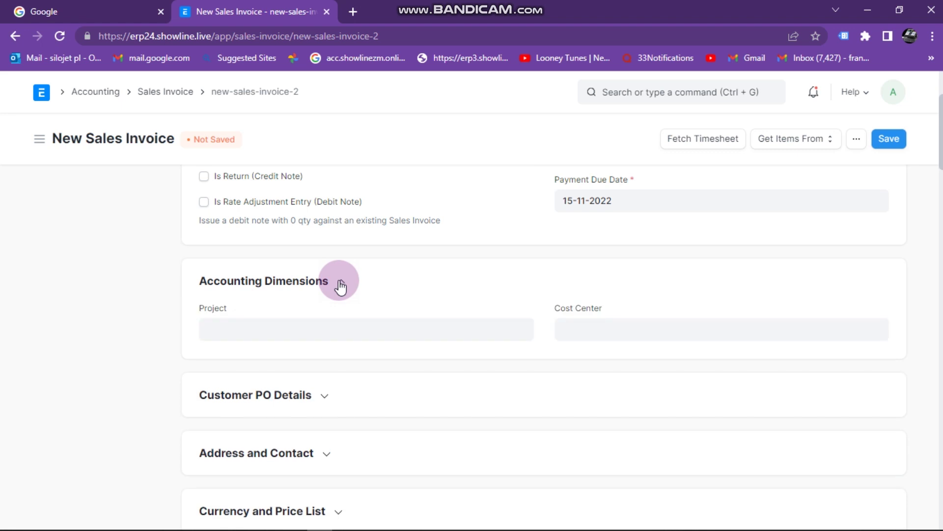
click(234, 327)
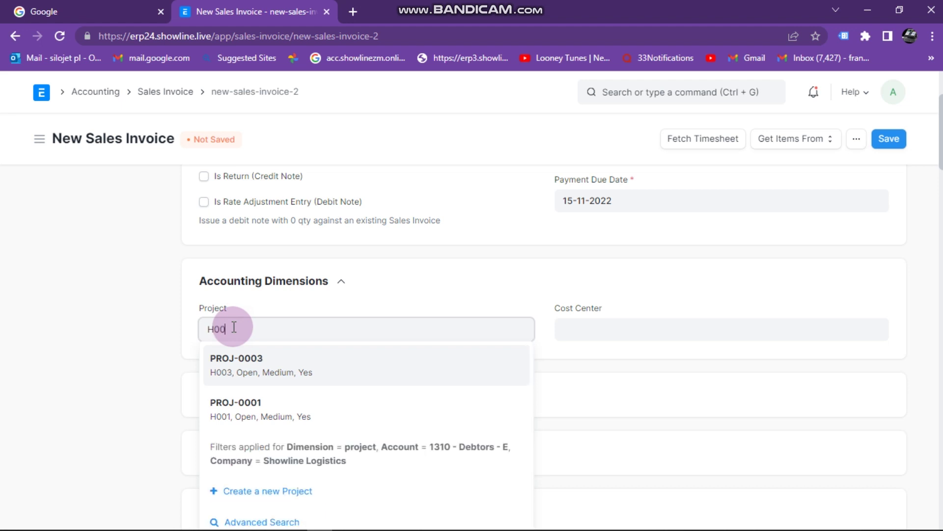
text(H002)
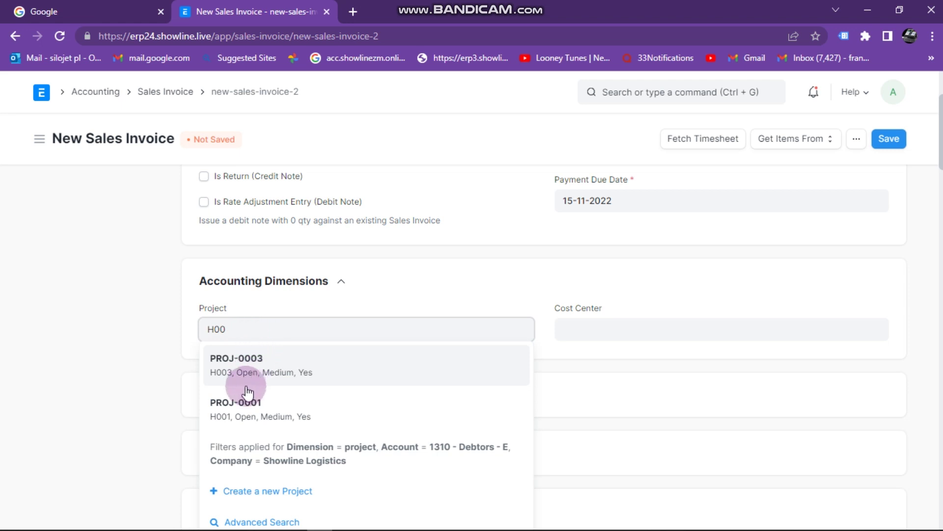
click(229, 422)
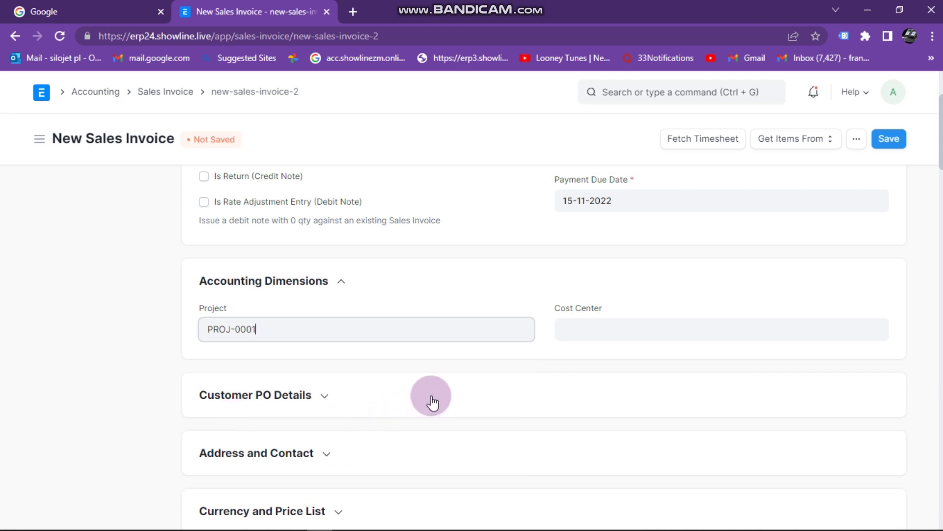
scroll(432, 396, down, 5)
scroll(431, 395, down, 3)
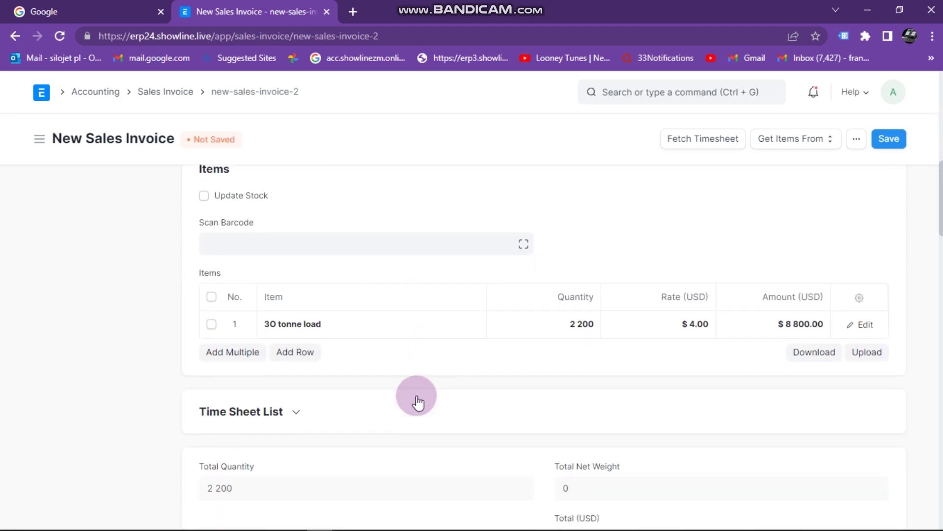
click(566, 308)
double_click(590, 318)
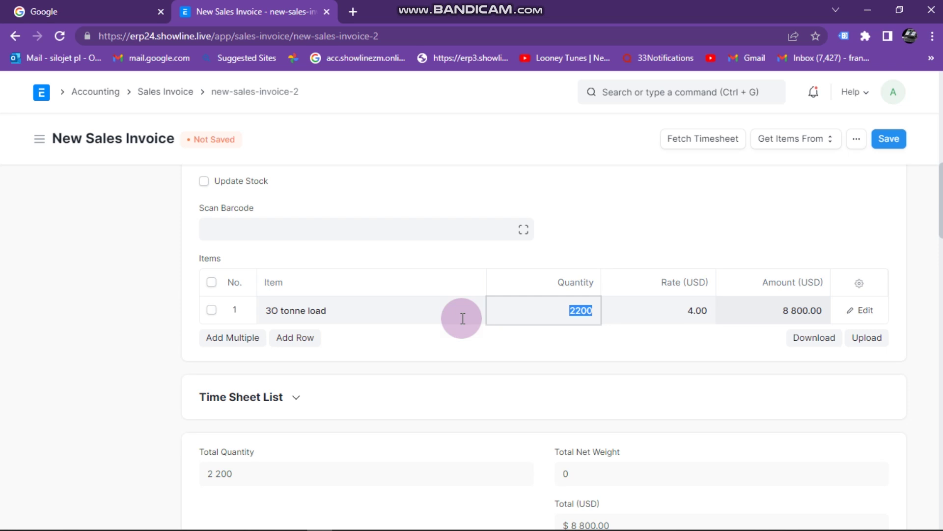
double_click(688, 310)
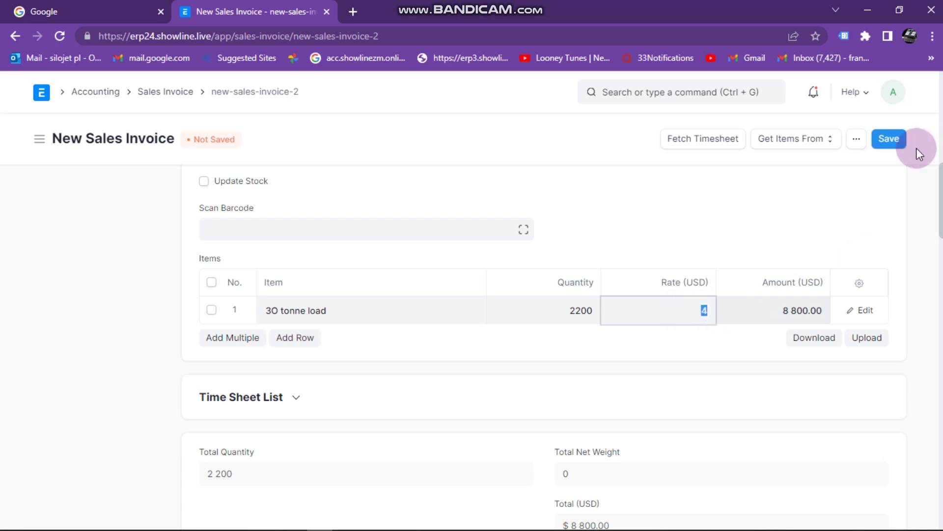
click(887, 140)
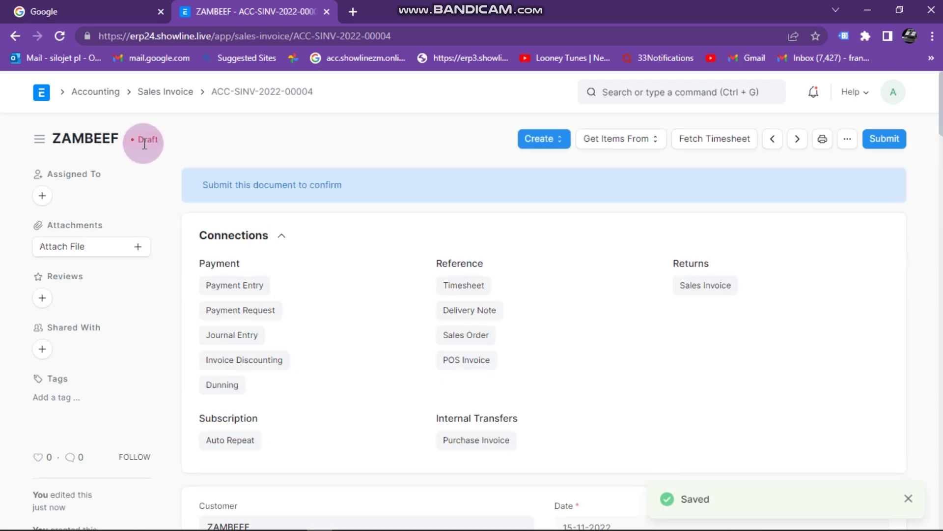
Submit ZAMBEEF invoice ACC-SINV-2022-00004, confirming submission, and view its print preview
click(894, 138)
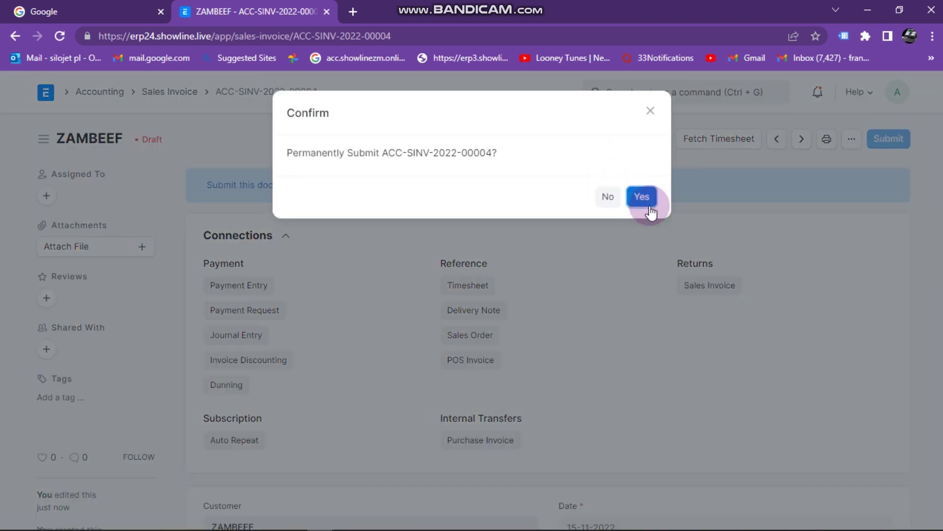
click(642, 197)
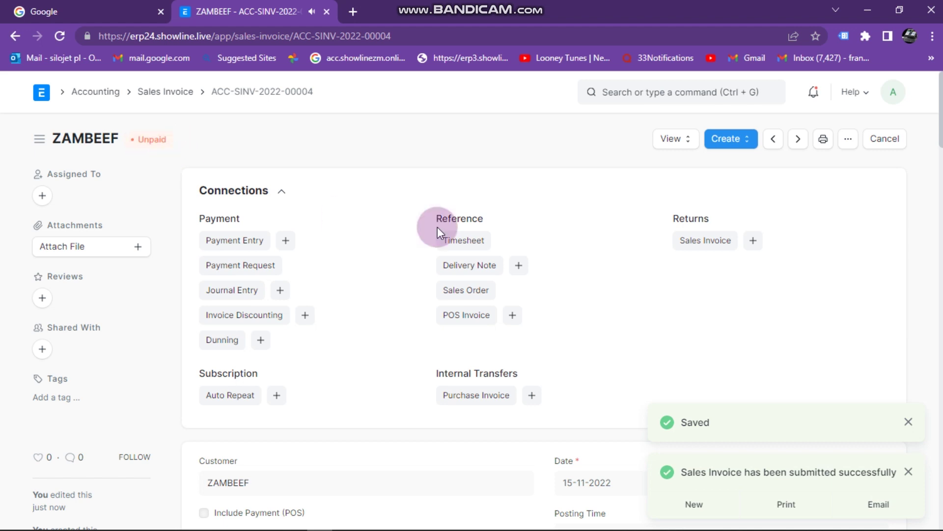
click(823, 140)
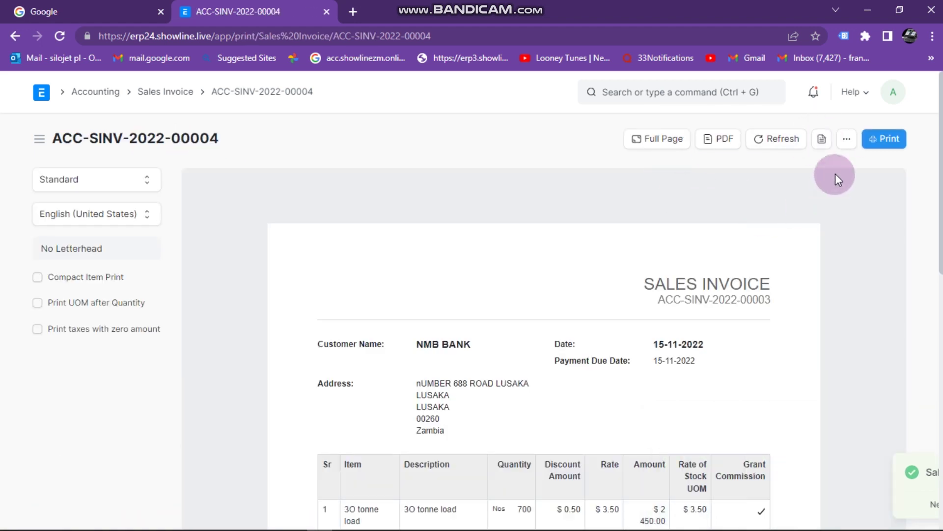
Leave the print view and return to the Sales Invoice list via the breadcrumb
click(847, 139)
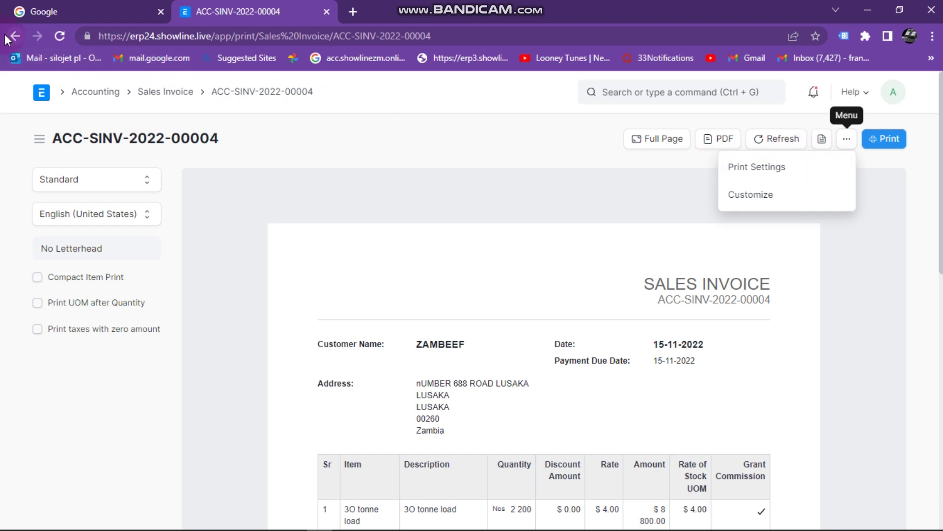
click(8, 40)
click(848, 138)
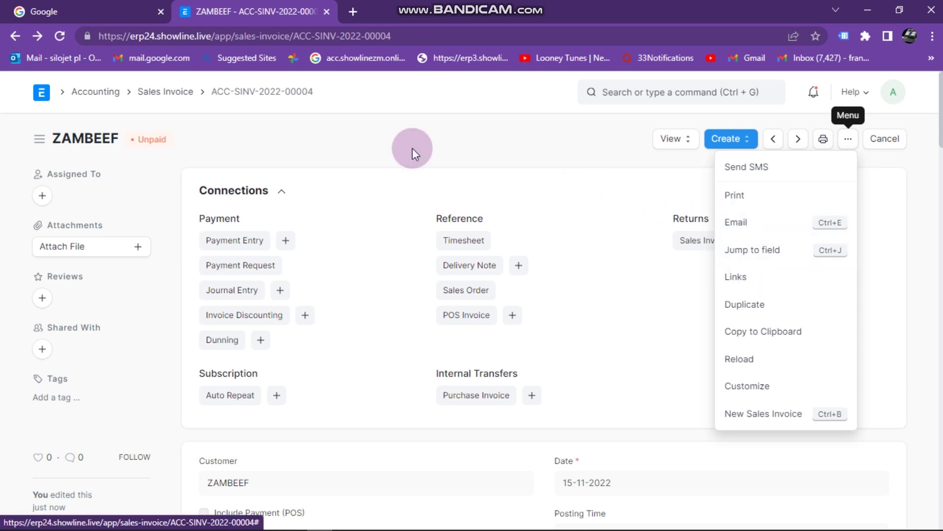
click(136, 93)
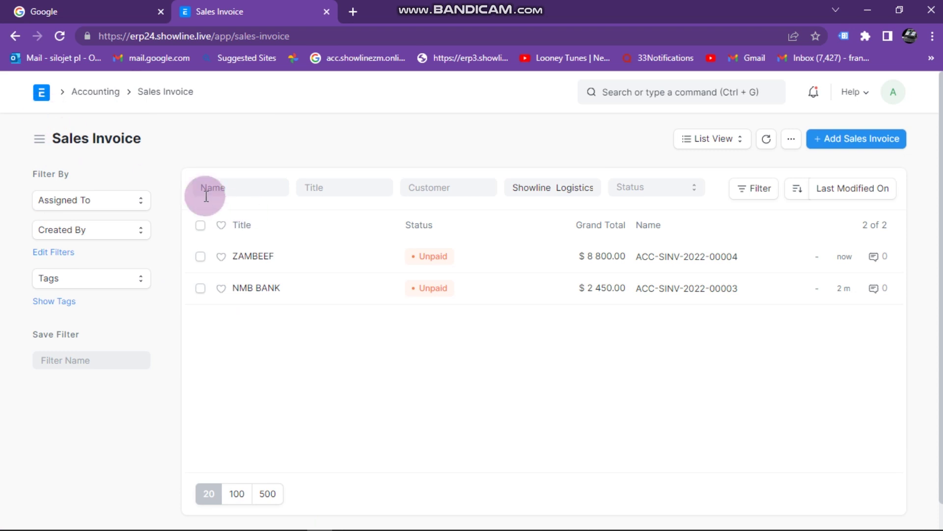
From the Home workspace, reopen the Sales Invoice list and open ZAMBEEF's ACC-SINV-2022-00004
click(47, 100)
click(302, 274)
click(258, 266)
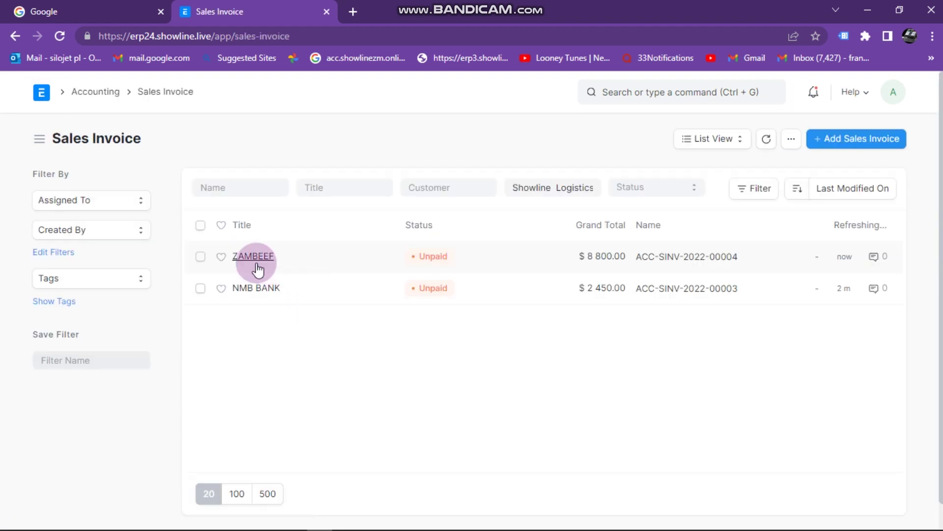